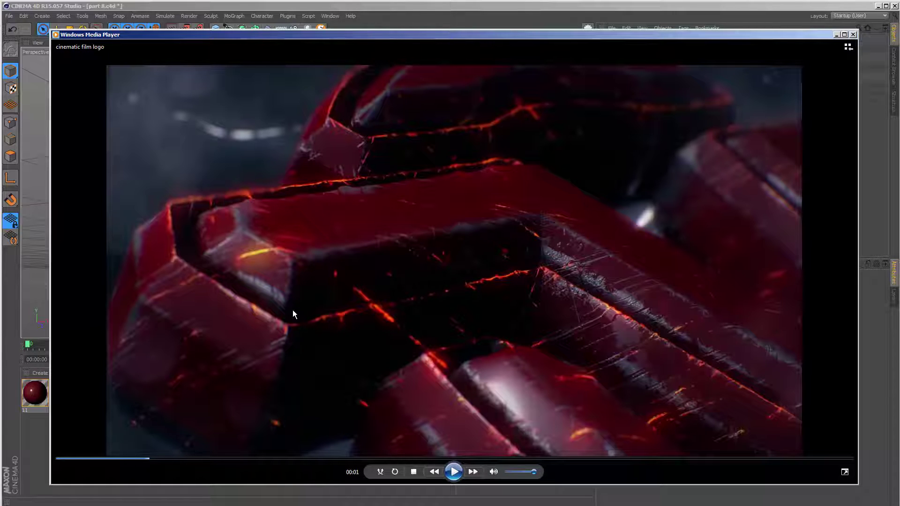
Leave the Media Player reference clip and switch back to part 9.c4d in Cinema 4D
key(alt+Tab)
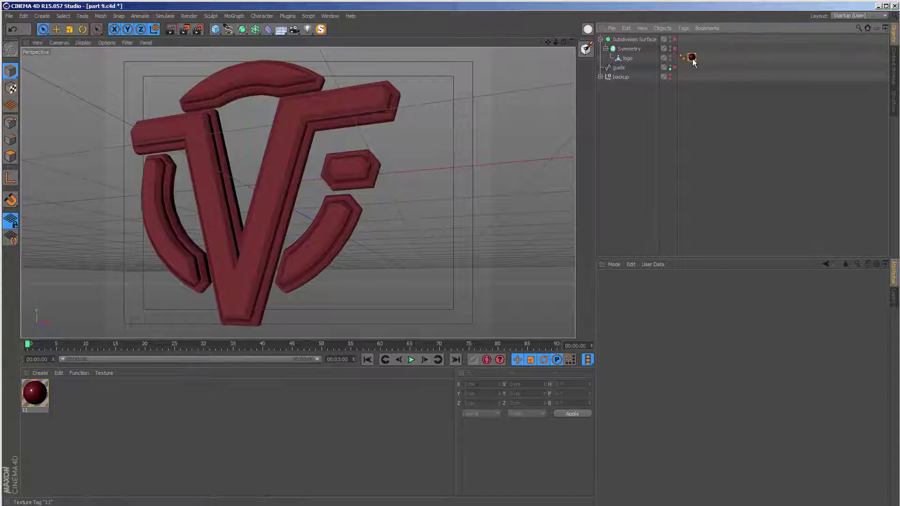
Delete the logo's material tag, then start the Character Paint Tool on the logo in Polygons mode
click(693, 62)
key(Delete)
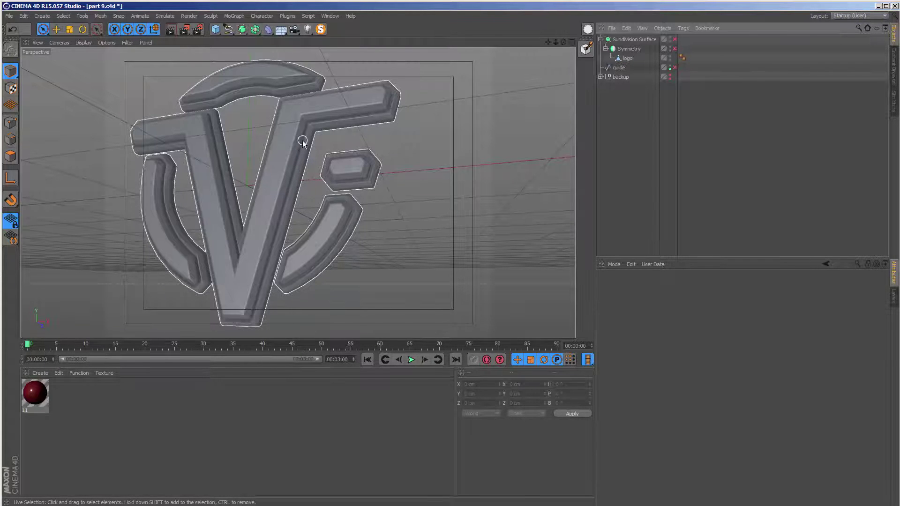
click(626, 58)
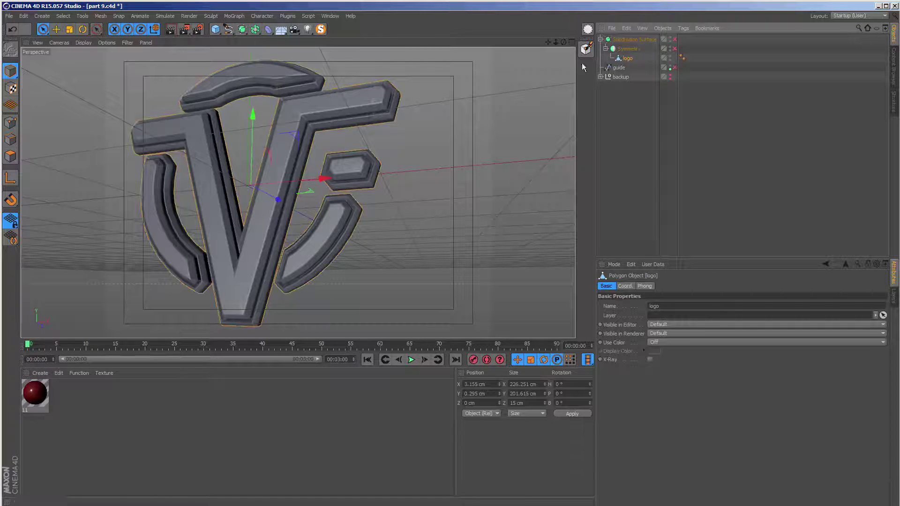
click(261, 16)
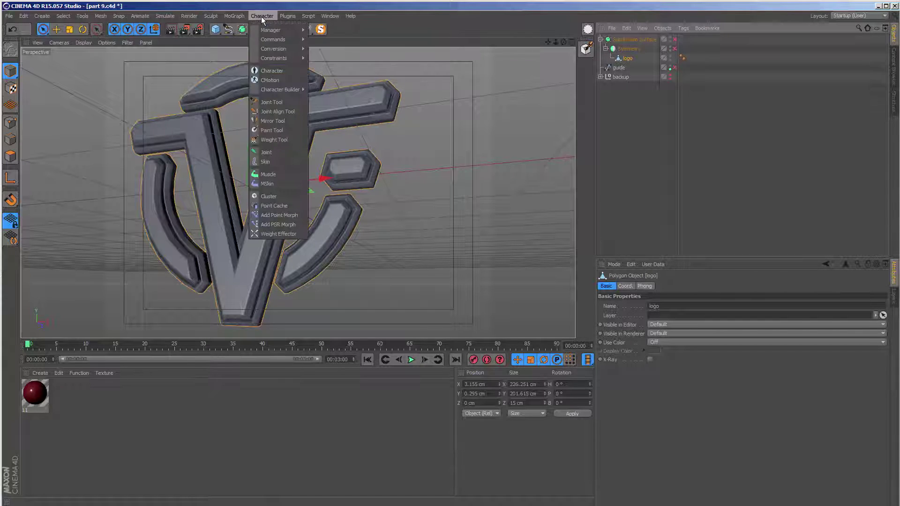
click(271, 130)
click(10, 156)
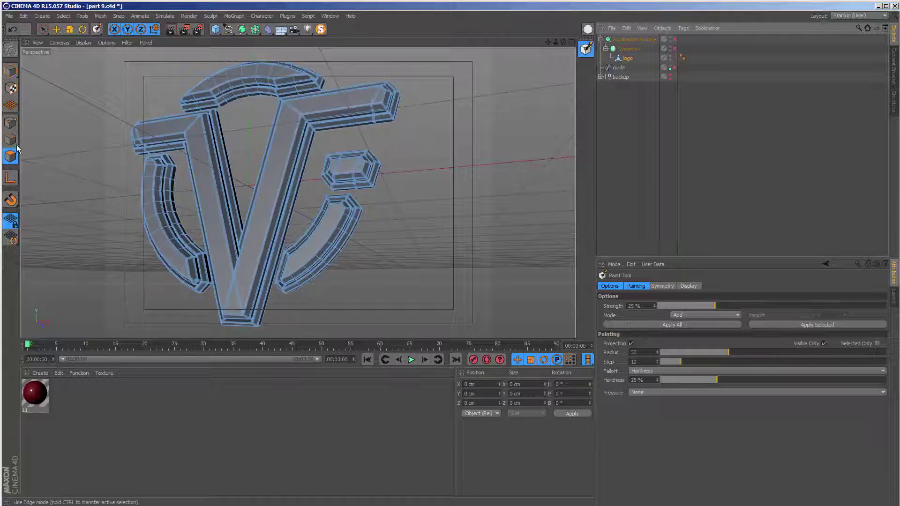
In Edges mode, zoom onto the V junction and paint weight from it down the bar
click(13, 141)
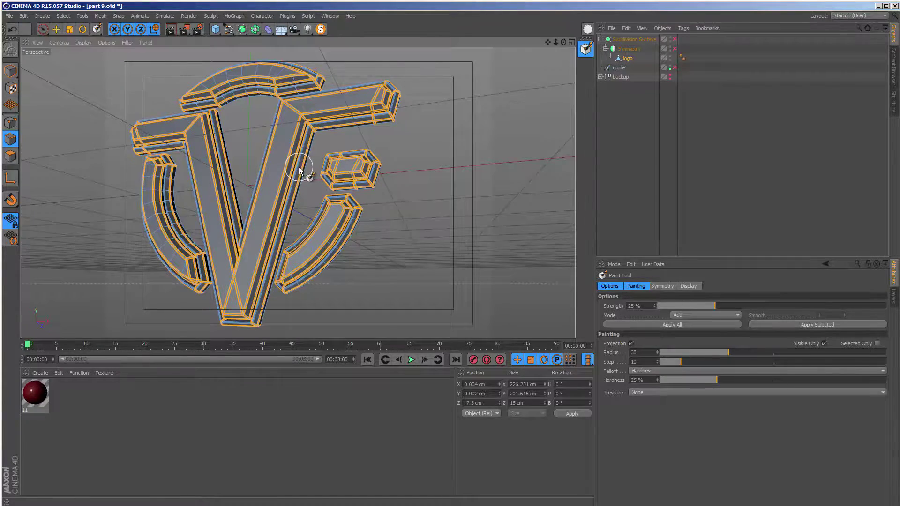
scroll(304, 160, up, 3)
scroll(347, 122, up, 3)
scroll(307, 141, up, 3)
scroll(248, 143, up, 1)
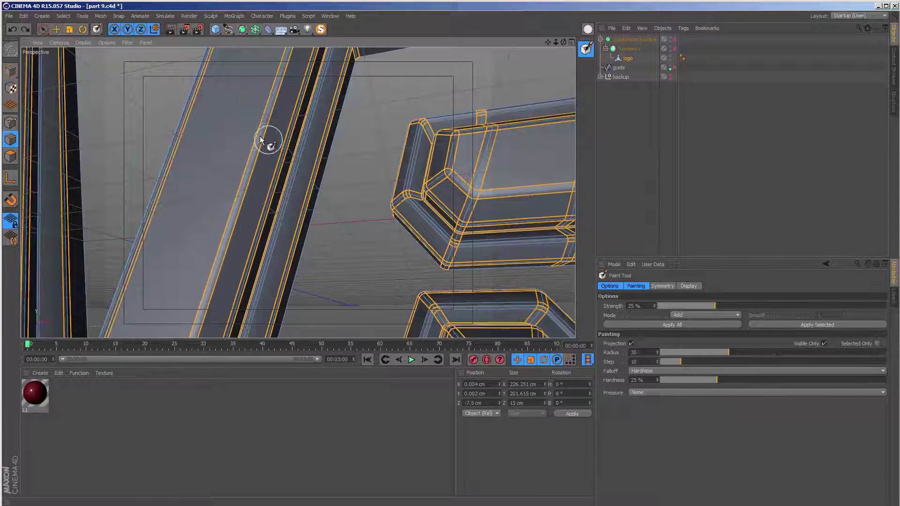
mouse_move(264, 118)
alt+middle_down()
mouse_move(251, 260)
mouse_move(266, 145)
mouse_move(270, 168)
mouse_move(233, 188)
mouse_move(275, 231)
mouse_move(284, 162)
alt+middle_up()
scroll(271, 168, up, 2)
alt+middle_drag(275, 226, 271, 124)
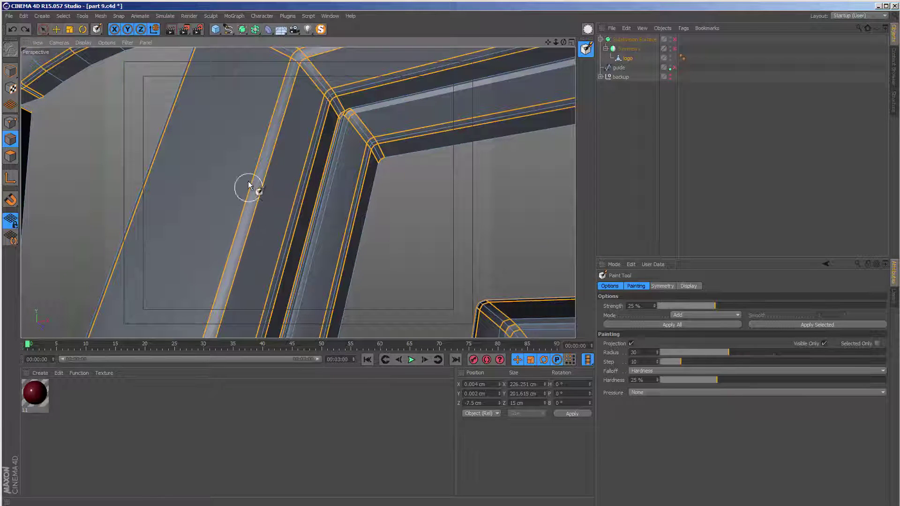
alt+middle_drag(249, 173, 295, 175)
alt+middle_drag(294, 114, 302, 144)
drag(303, 144, 249, 234)
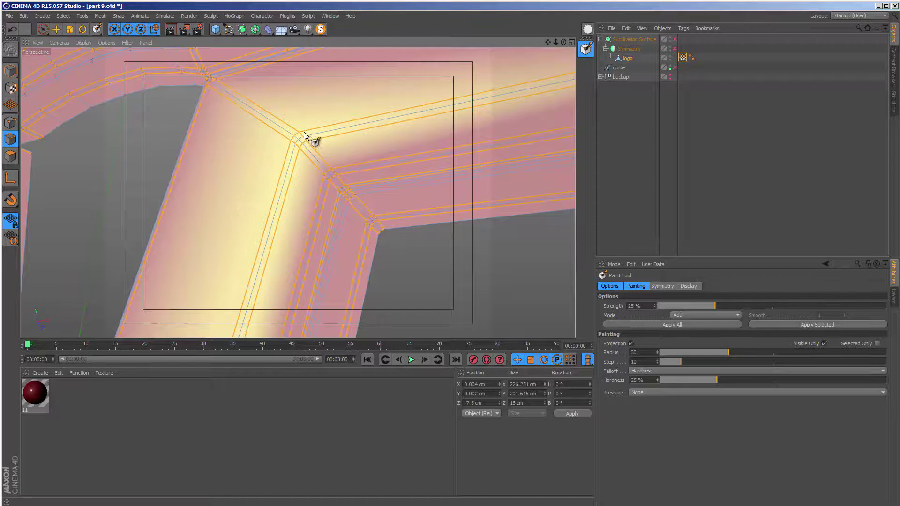
Paint vertex weight along the logo's top beam
alt+right_drag(311, 136, 240, 145)
alt+drag(241, 145, 304, 149)
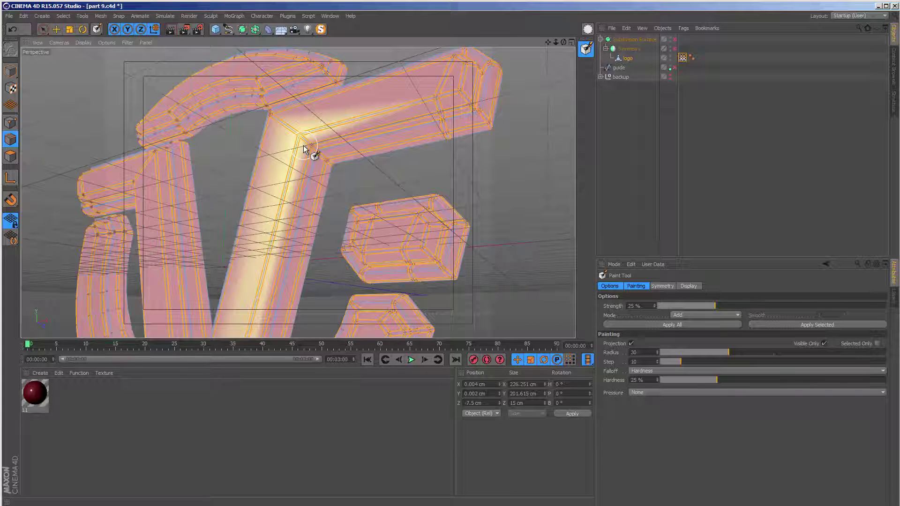
mouse_move(405, 88)
mouse_down()
mouse_move(437, 79)
mouse_move(402, 137)
mouse_move(240, 83)
mouse_move(318, 106)
mouse_move(377, 91)
mouse_move(179, 81)
mouse_move(83, 66)
mouse_move(178, 108)
mouse_move(151, 117)
mouse_up()
Set the Vertex Map 0% editor colour to red in Preferences > Scheme Colors > Editor Colors
click(25, 16)
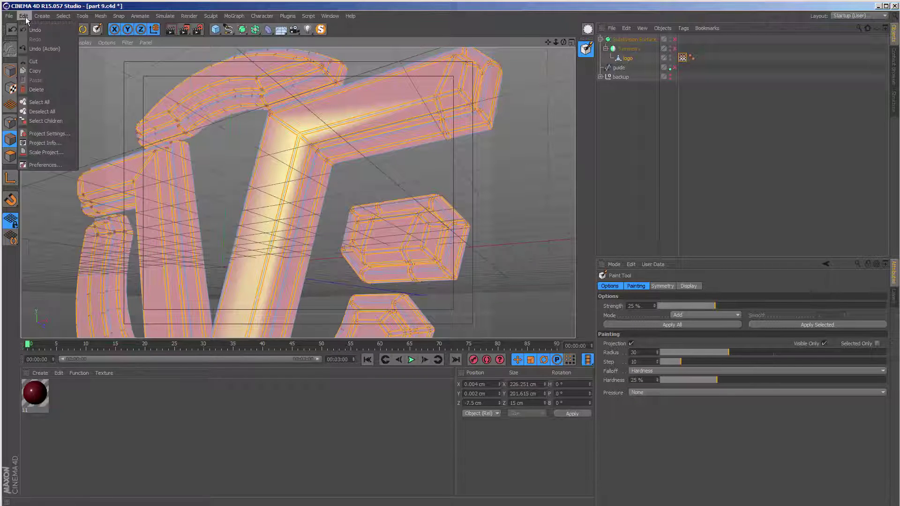
click(31, 165)
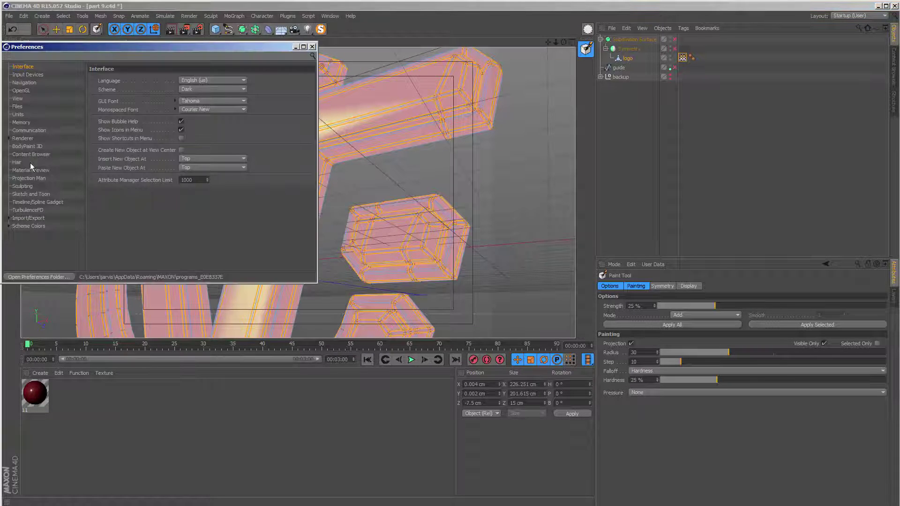
click(28, 226)
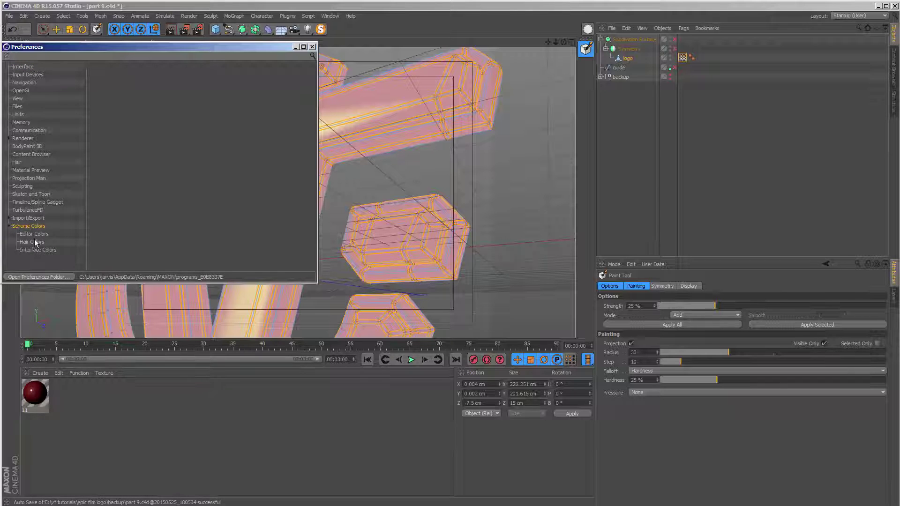
click(33, 237)
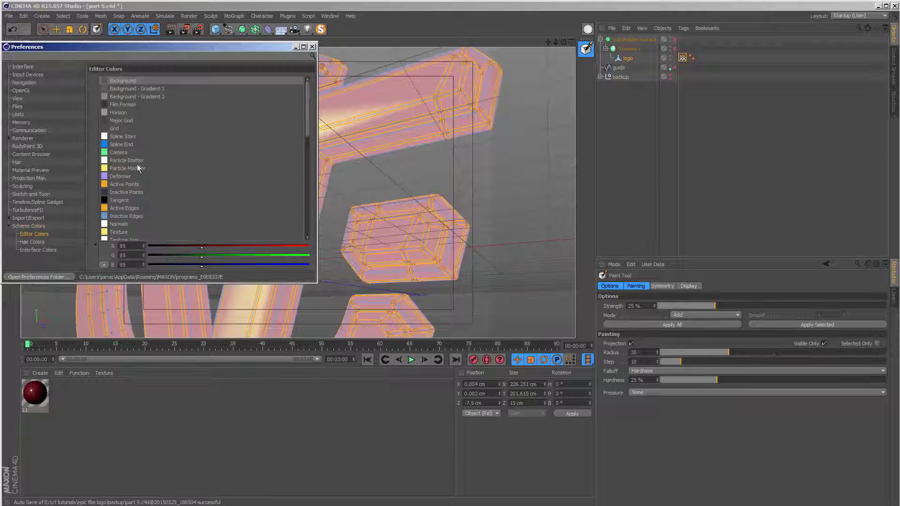
drag(307, 106, 308, 162)
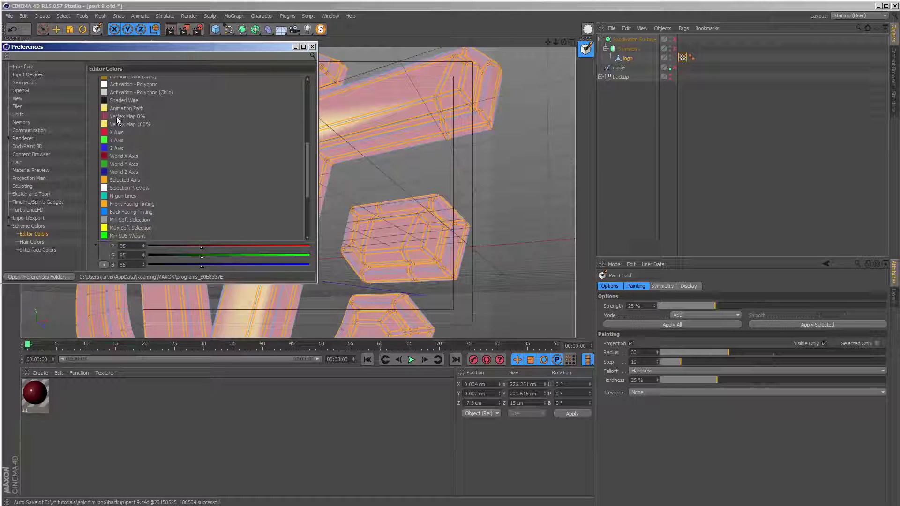
click(104, 119)
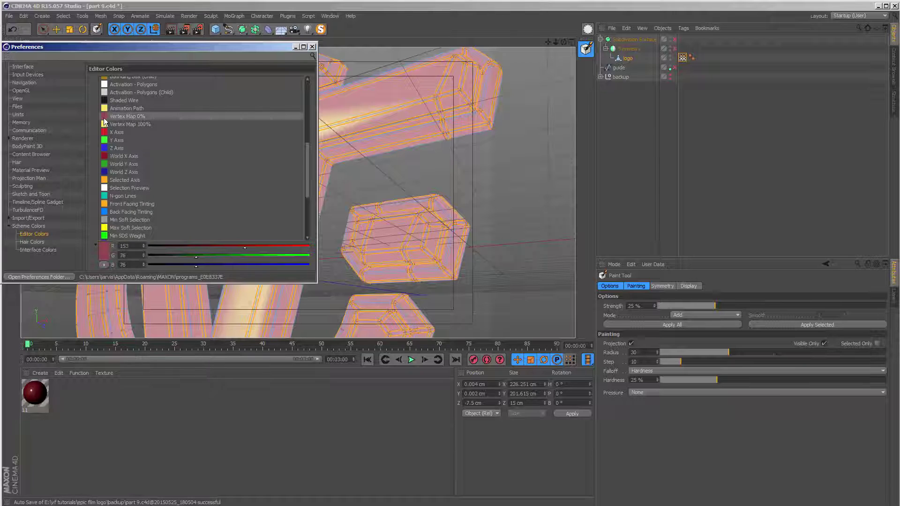
click(105, 257)
drag(109, 236, 110, 228)
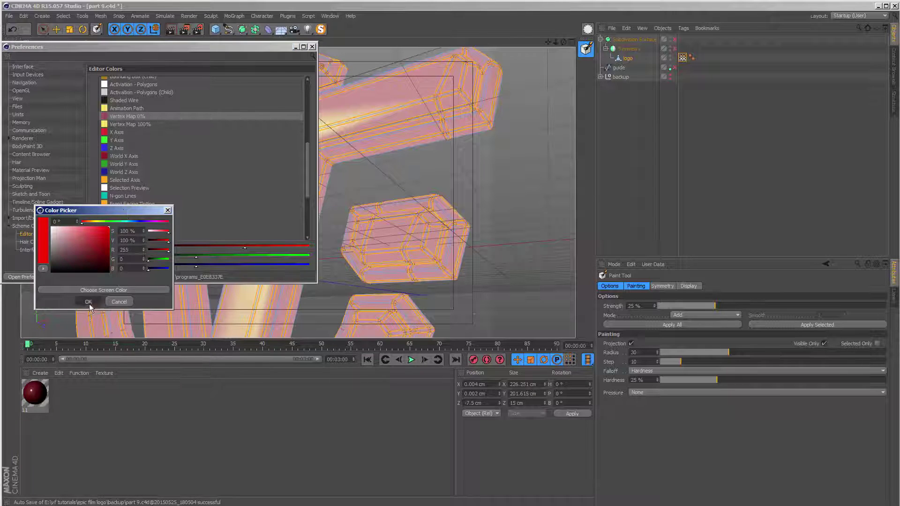
click(89, 304)
click(312, 47)
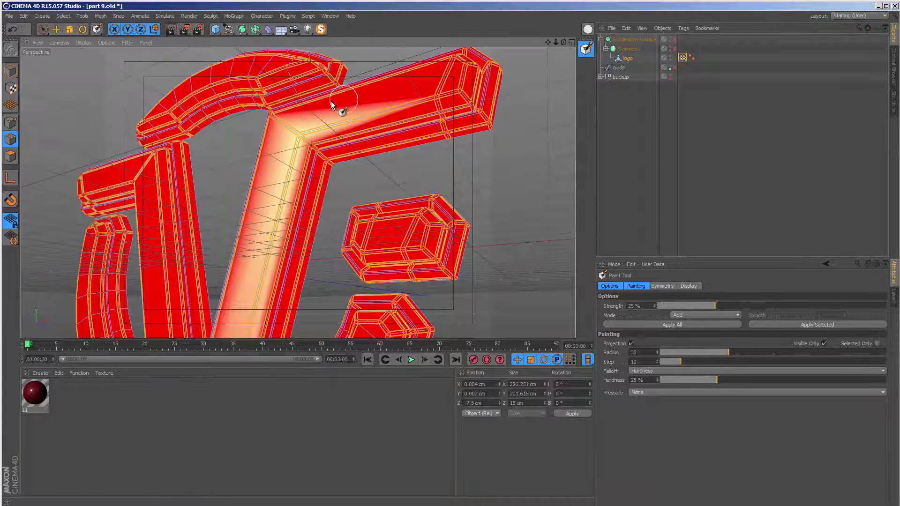
Paint more weight along the top bar, then darken the Vertex Map 0% colour to deep red
drag(255, 113, 448, 109)
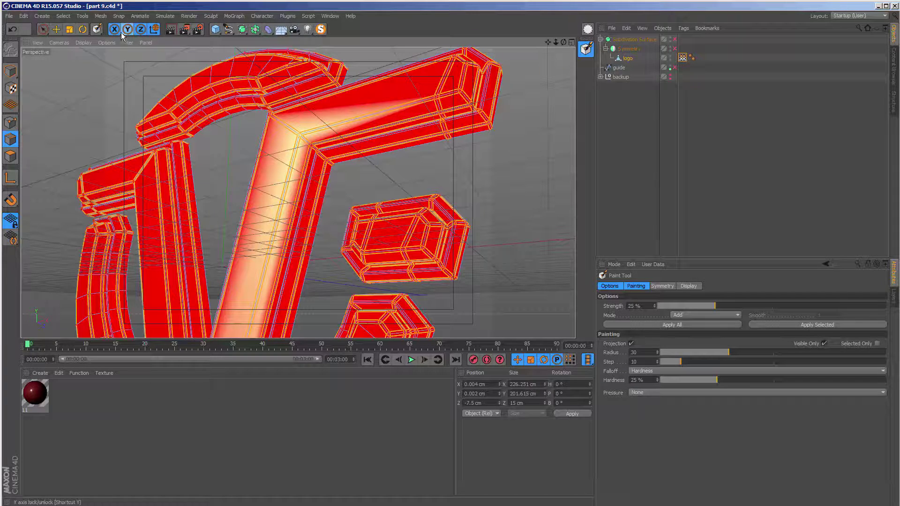
click(24, 16)
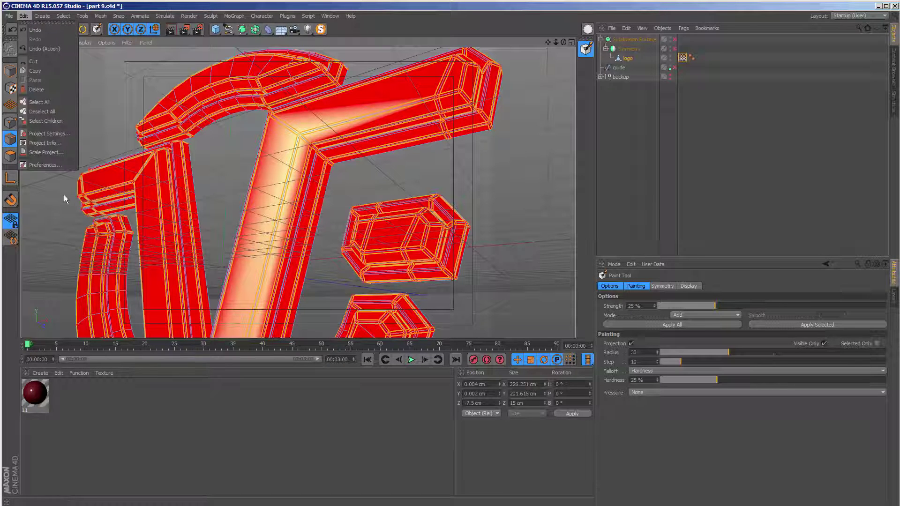
click(52, 165)
click(104, 252)
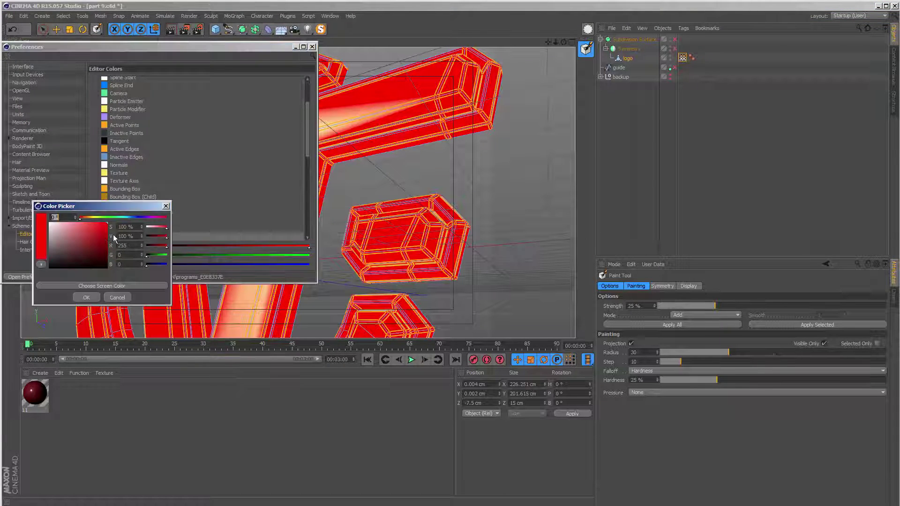
drag(106, 238, 80, 254)
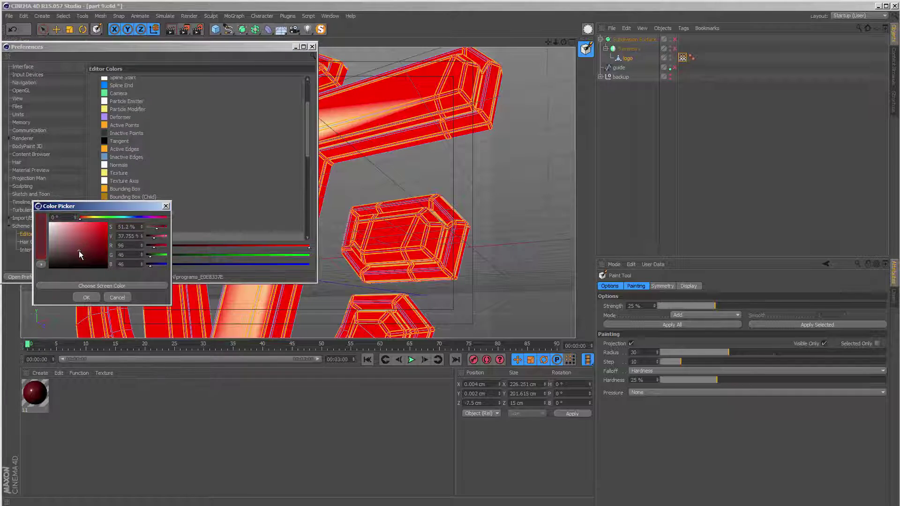
click(86, 298)
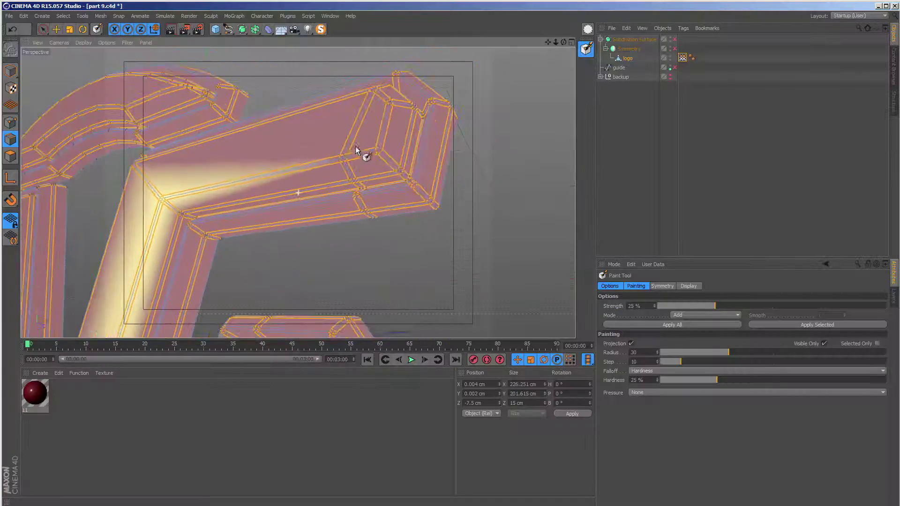
Paint and undo a few weight strokes on the logo's top and lower bars
mouse_move(297, 168)
mouse_down()
mouse_move(356, 164)
mouse_move(384, 134)
mouse_up()
key(ctrl+z)
alt+middle_drag(386, 112, 364, 195)
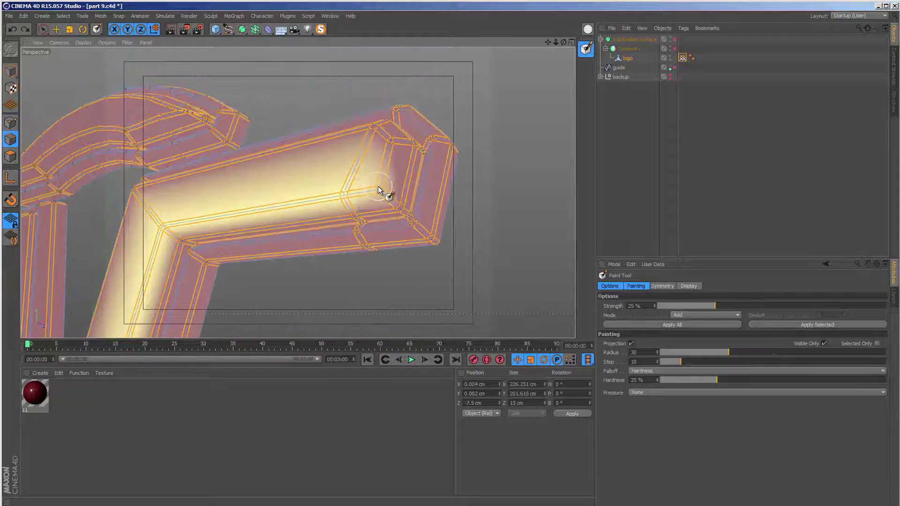
mouse_move(386, 165)
mouse_down()
mouse_move(393, 140)
mouse_move(371, 131)
mouse_move(375, 160)
mouse_move(383, 144)
mouse_move(371, 137)
mouse_up()
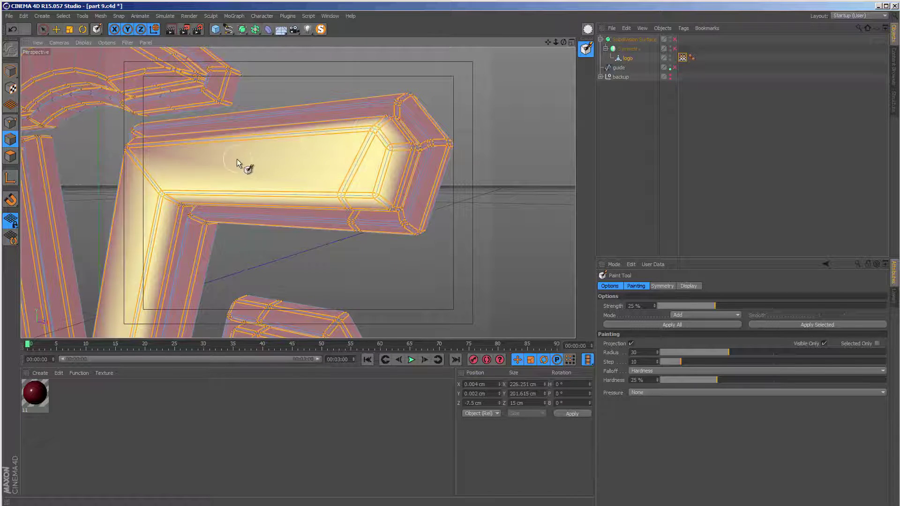
drag(293, 207, 316, 214)
mouse_move(374, 148)
mouse_down()
mouse_move(382, 188)
mouse_move(386, 145)
mouse_up()
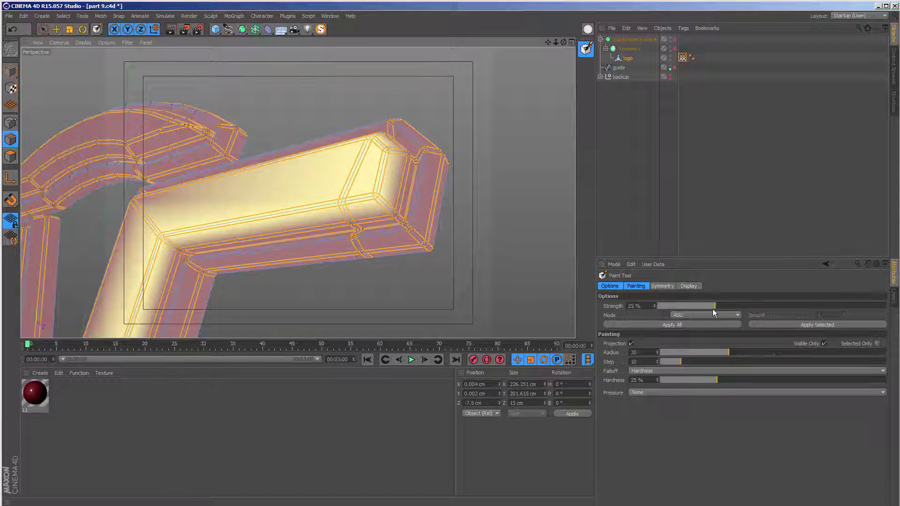
Set the Paint Tool to Erase at 100% strength and clear all weight with Apply All
drag(723, 306, 893, 301)
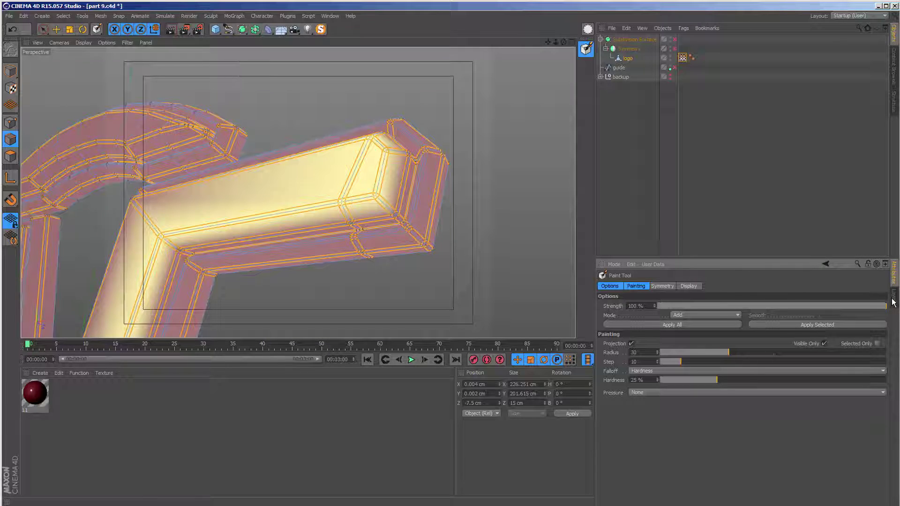
click(697, 313)
click(687, 333)
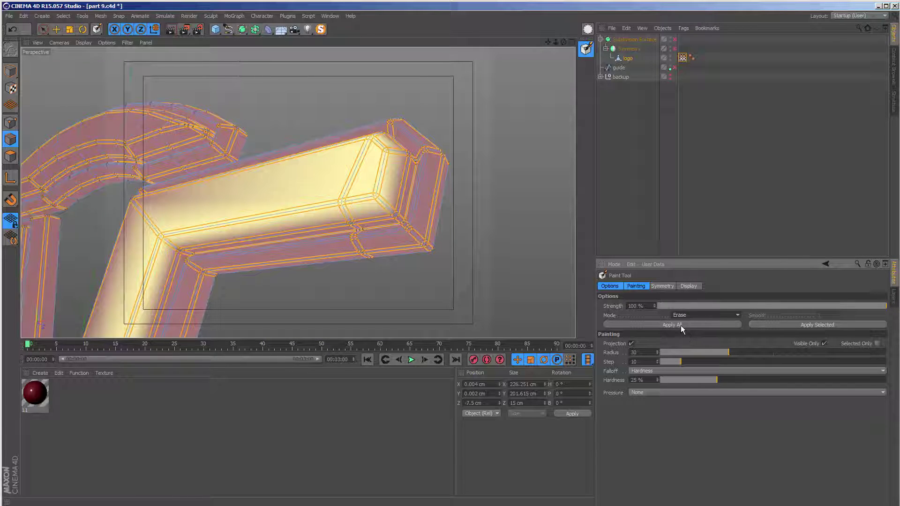
click(681, 325)
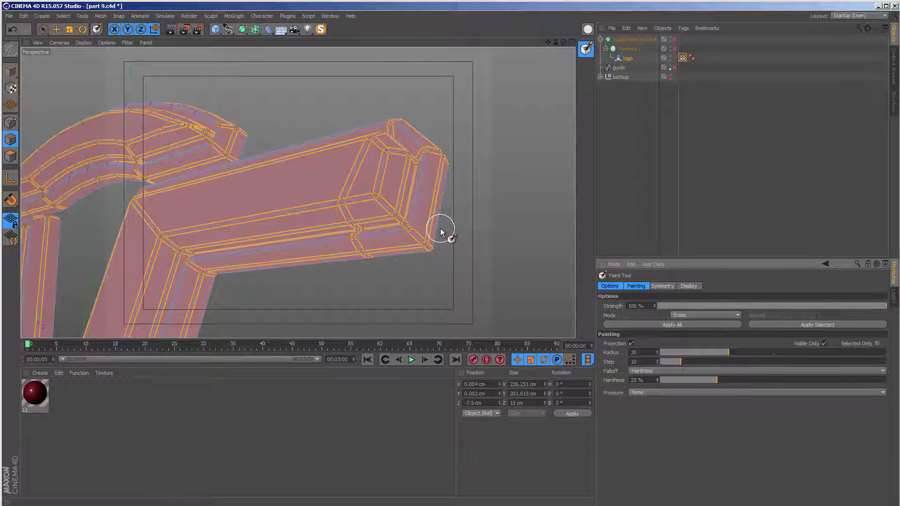
Select a single edge loop on the logo with Loop Selection (U~L)
key(u)
key(l)
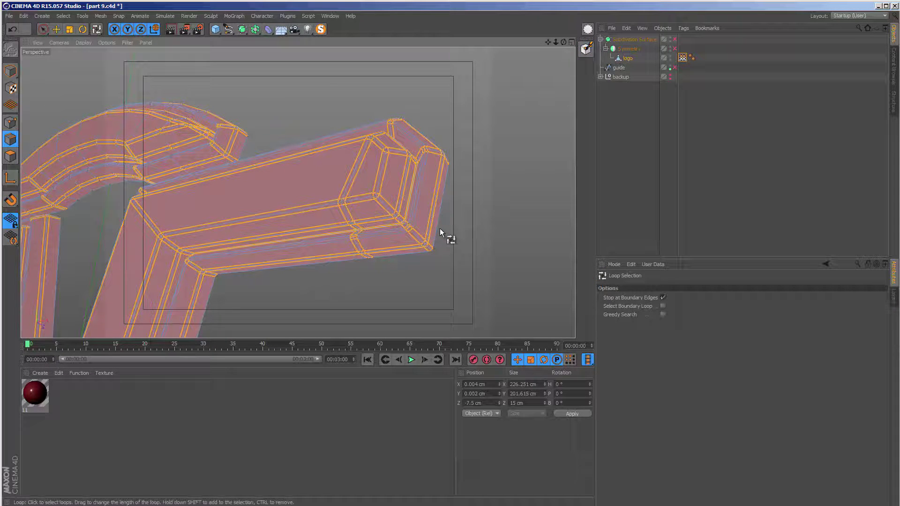
click(376, 194)
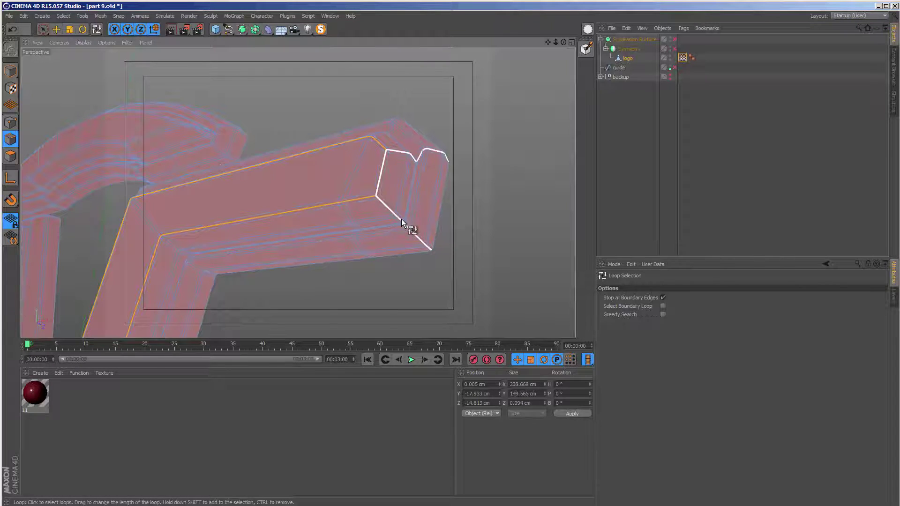
alt+drag(401, 218, 386, 178)
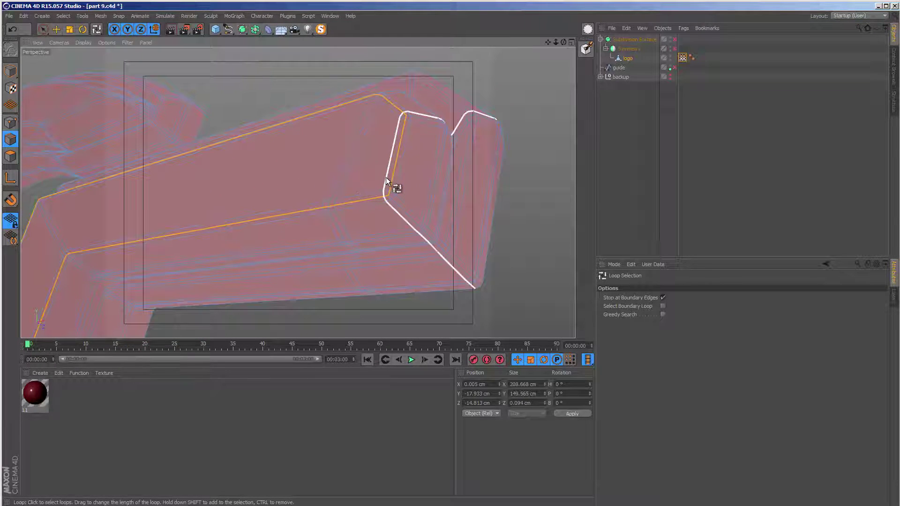
With the Paint Tool in Add mode, apply full weight to the selected edge loop
click(261, 16)
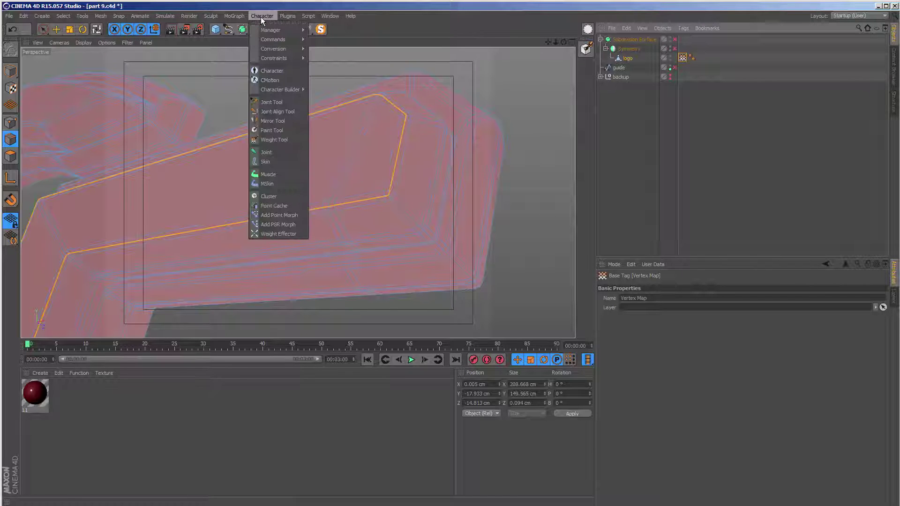
click(272, 129)
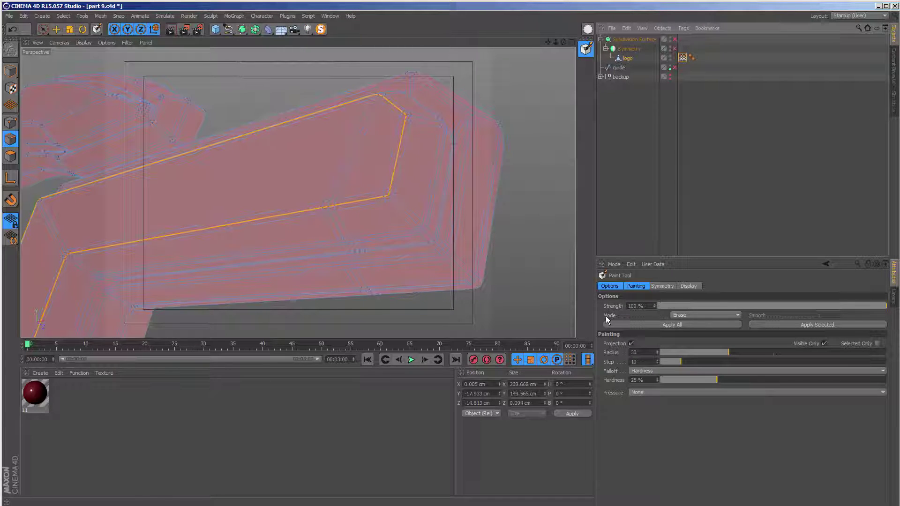
click(682, 314)
click(683, 324)
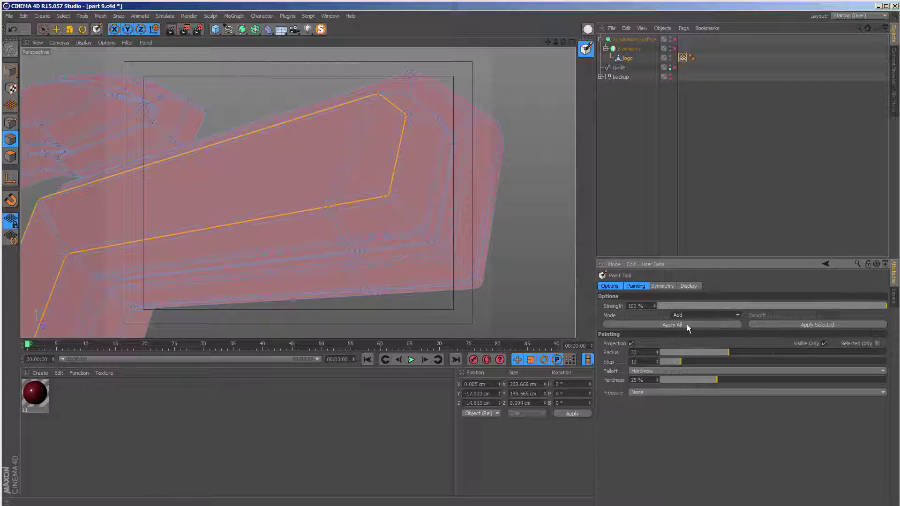
click(794, 325)
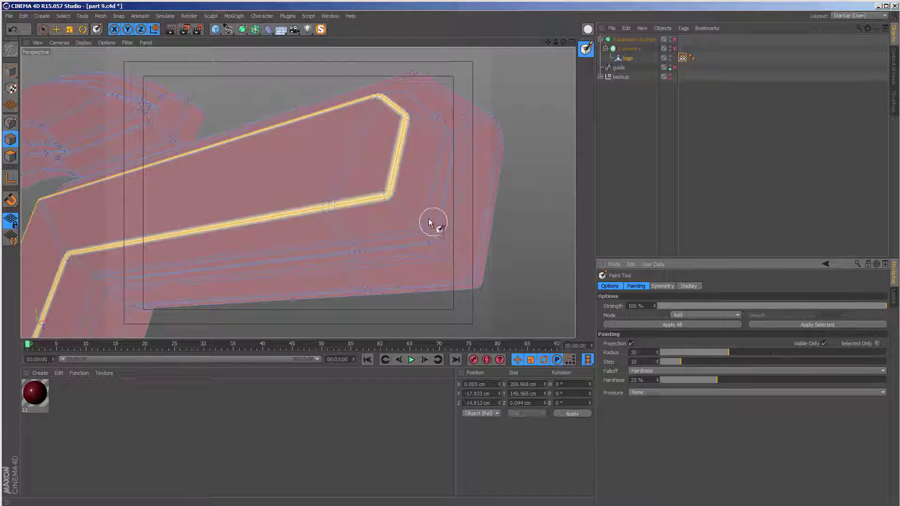
alt+right_drag(377, 186, 291, 214)
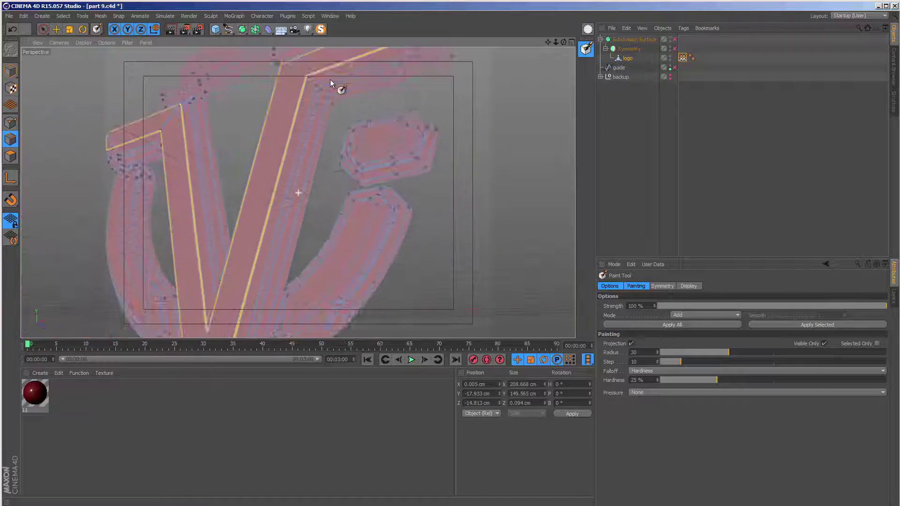
Add several bevel edge loops, including the outer and horizontal ones, to the loop selection
alt+drag(334, 75, 326, 294)
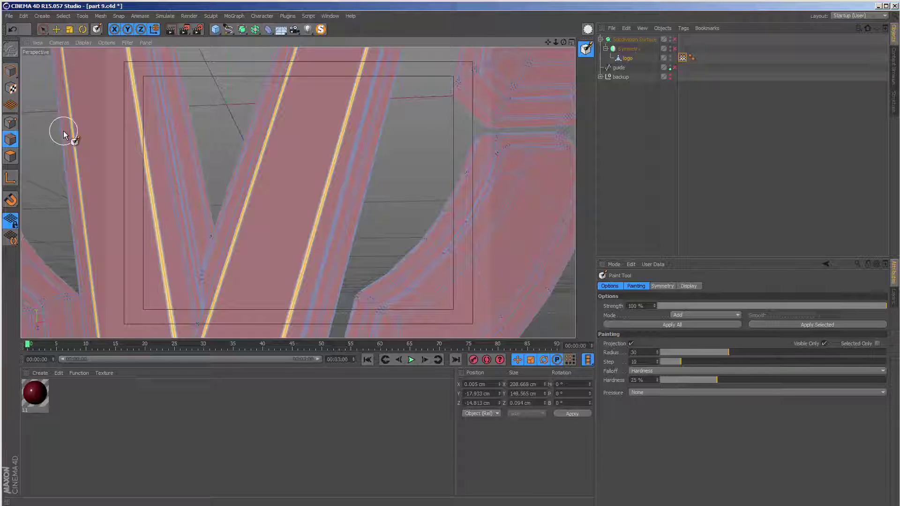
key(u)
key(l)
mouse_move(342, 156)
alt+mouse_down()
mouse_move(242, 254)
mouse_move(369, 187)
mouse_move(336, 187)
mouse_move(364, 205)
mouse_move(403, 149)
mouse_move(395, 156)
mouse_move(451, 144)
mouse_move(430, 147)
alt+mouse_up()
click(397, 156)
shift+click(429, 148)
alt+middle_drag(429, 147, 353, 167)
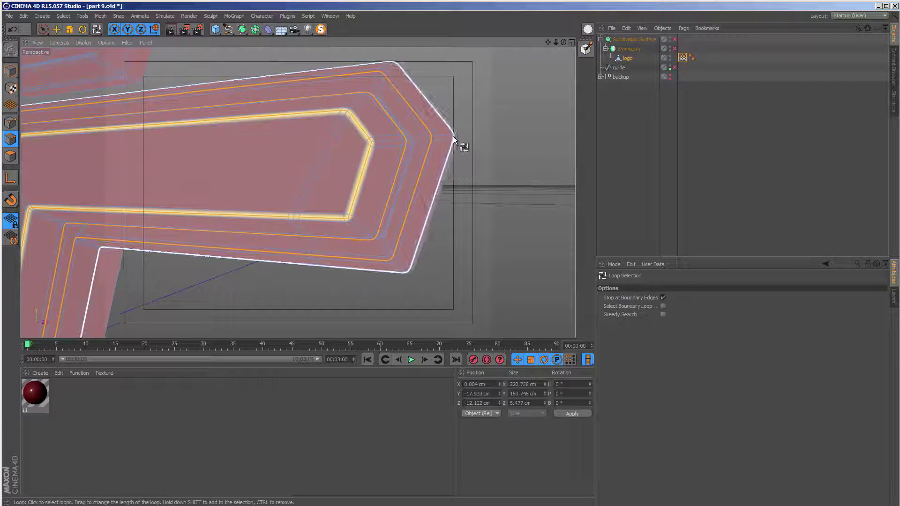
alt+drag(352, 167, 343, 184)
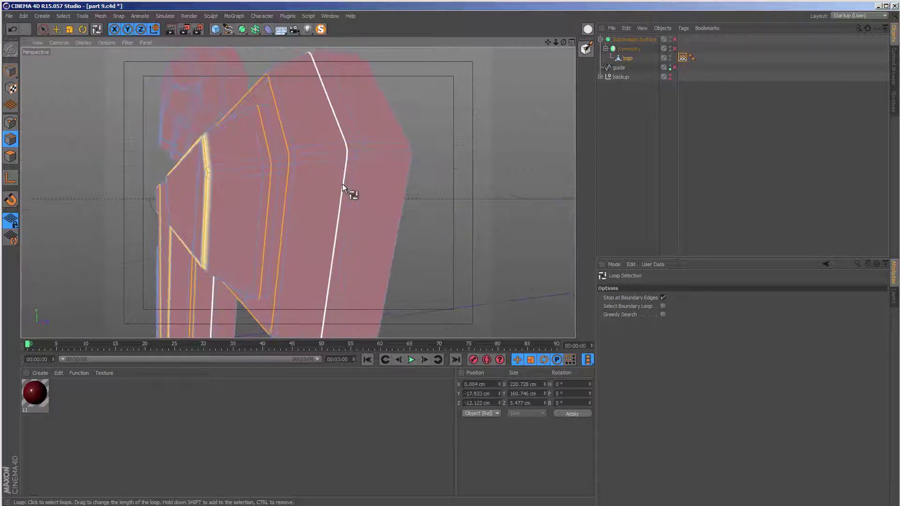
shift+click(354, 160)
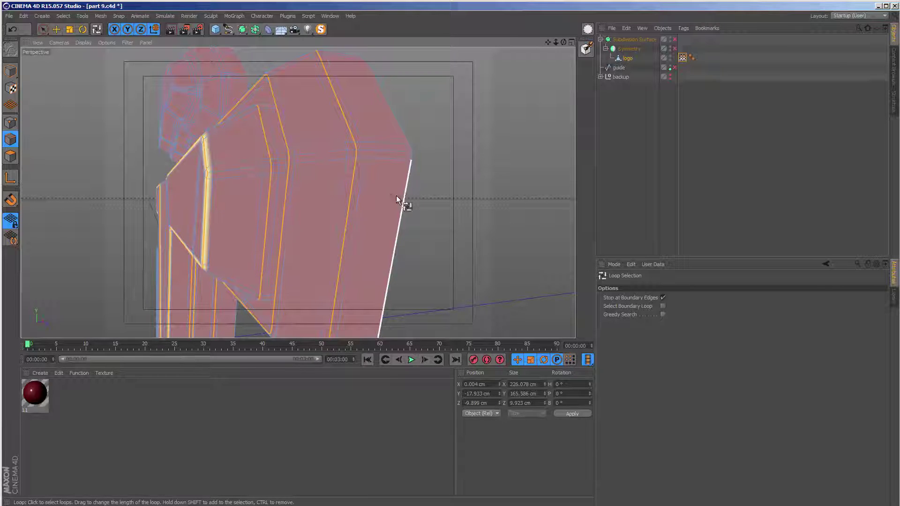
alt+drag(347, 187, 344, 142)
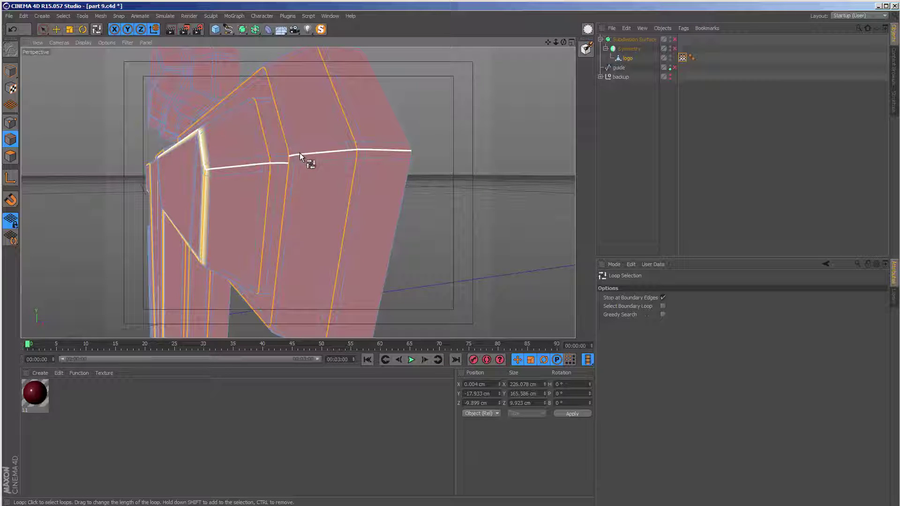
shift+click(299, 154)
alt+drag(299, 153, 370, 197)
Select the vertex map, Phong tag and logo object, then view the logo's top corner
click(682, 57)
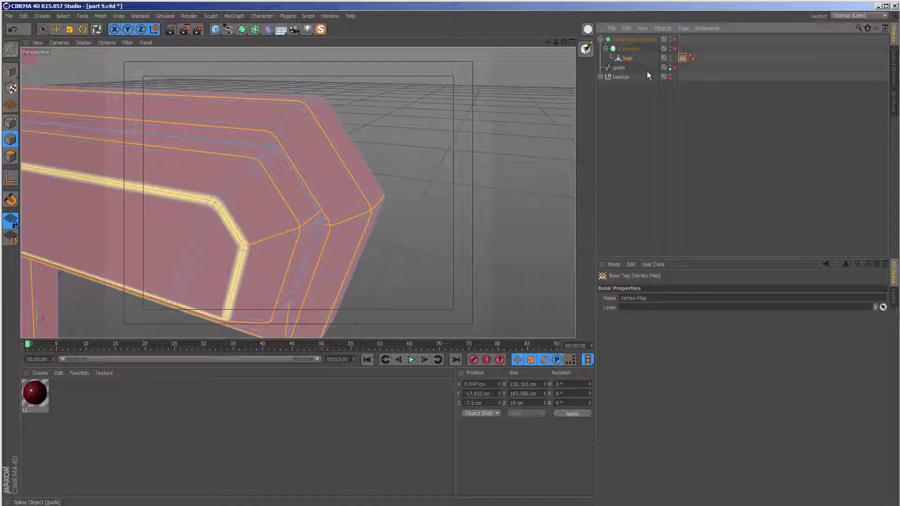
click(691, 56)
click(622, 59)
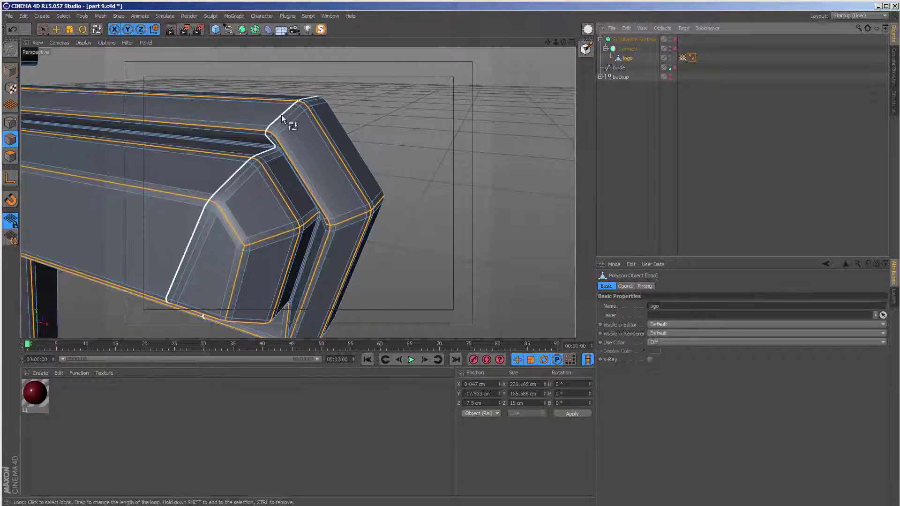
alt+drag(294, 111, 349, 136)
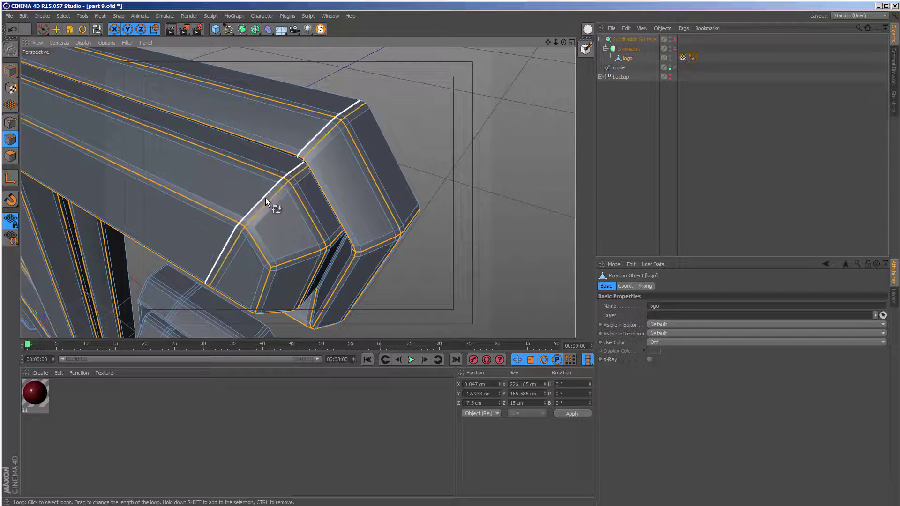
alt+drag(265, 198, 330, 72)
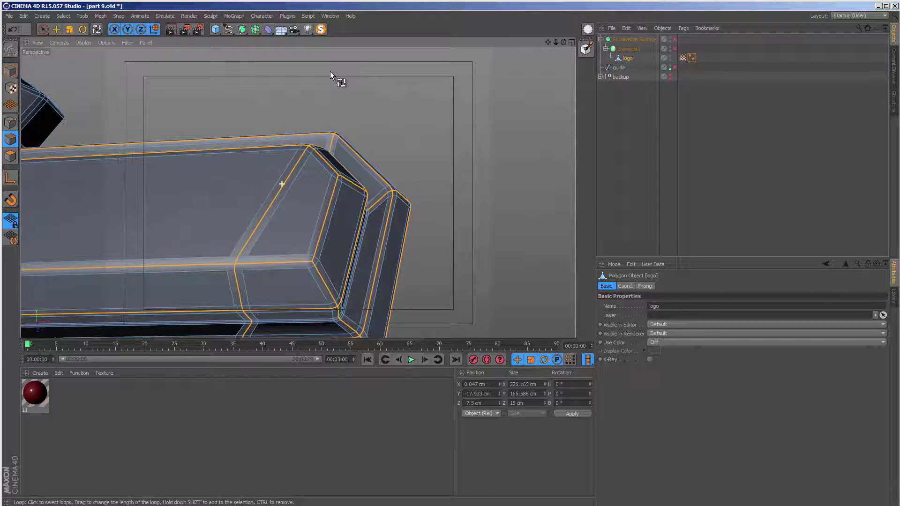
alt+drag(277, 227, 281, 187)
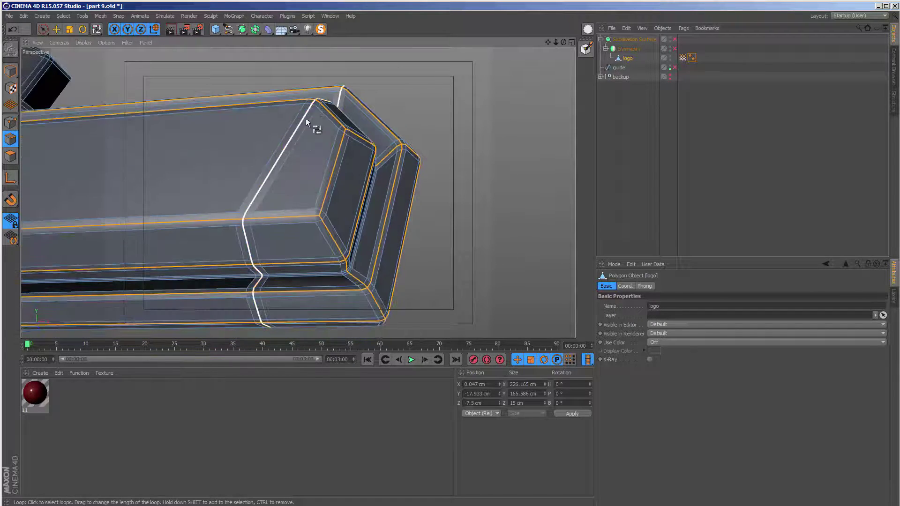
Toggle between brush selection and Loop Selection while inspecting the logo's edges
key(space)
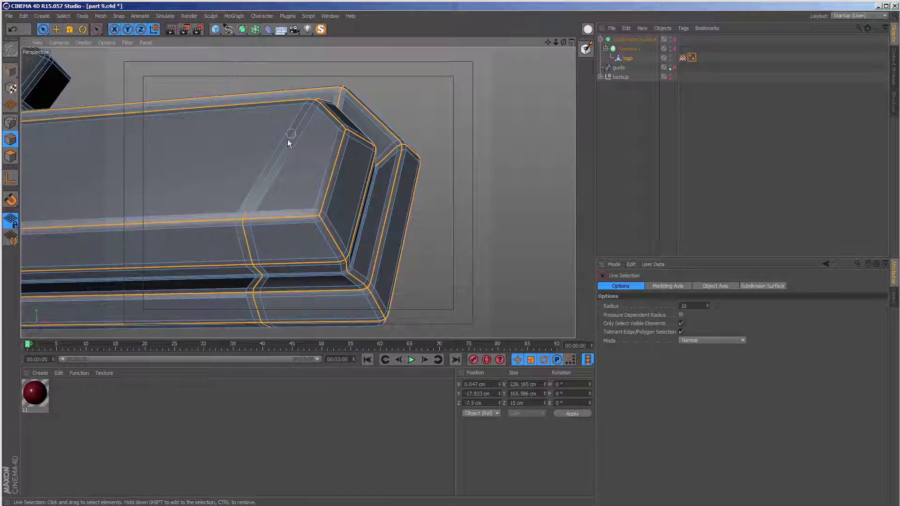
alt+drag(246, 212, 302, 153)
alt+drag(301, 229, 254, 276)
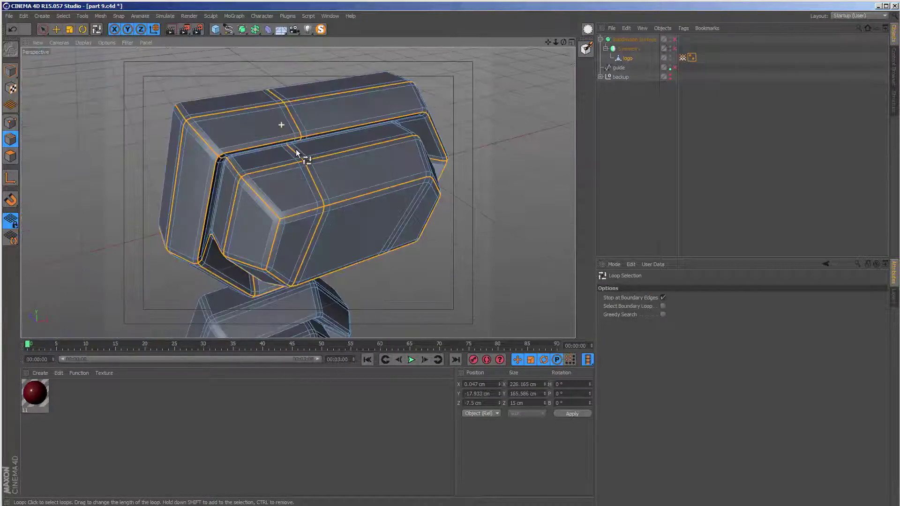
right_click(306, 117)
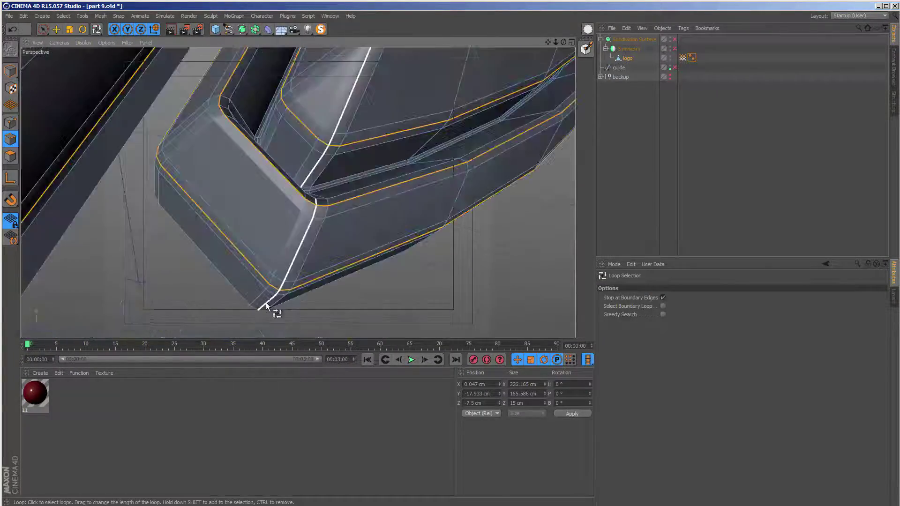
key(space)
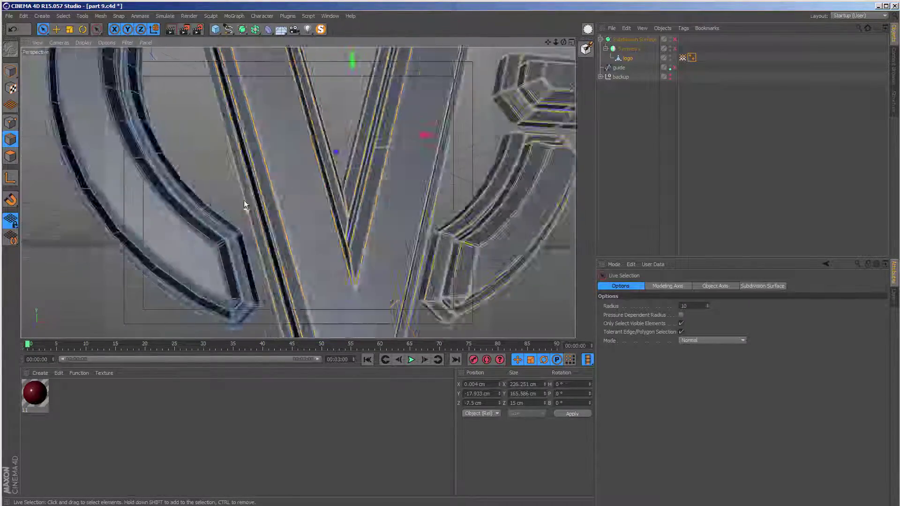
key(u)
key(l)
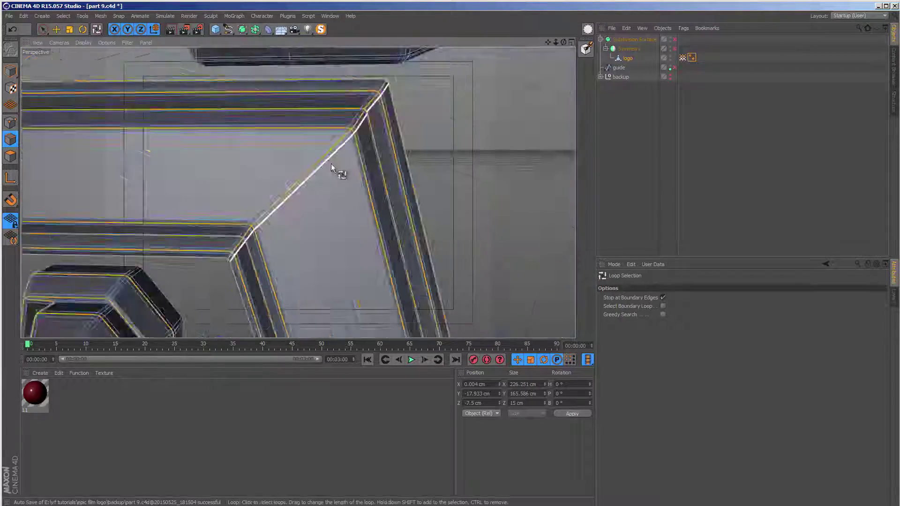
key(space)
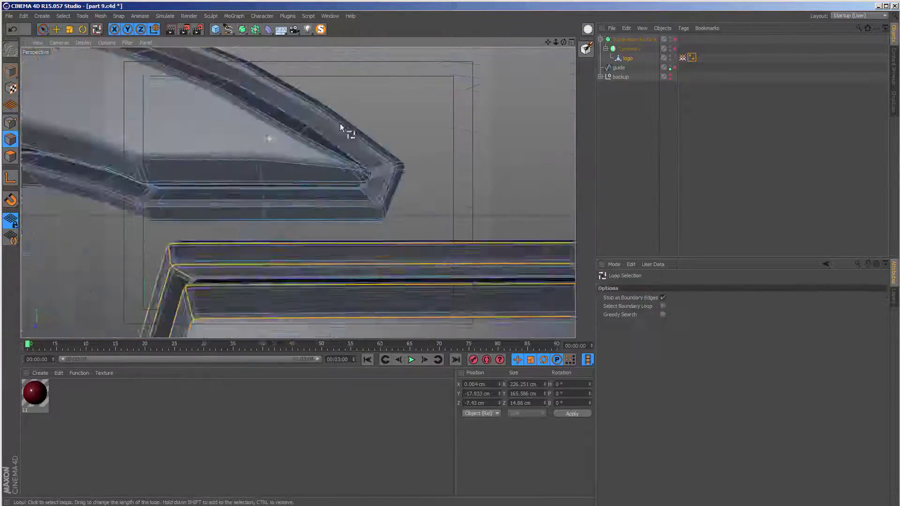
key(u)
key(l)
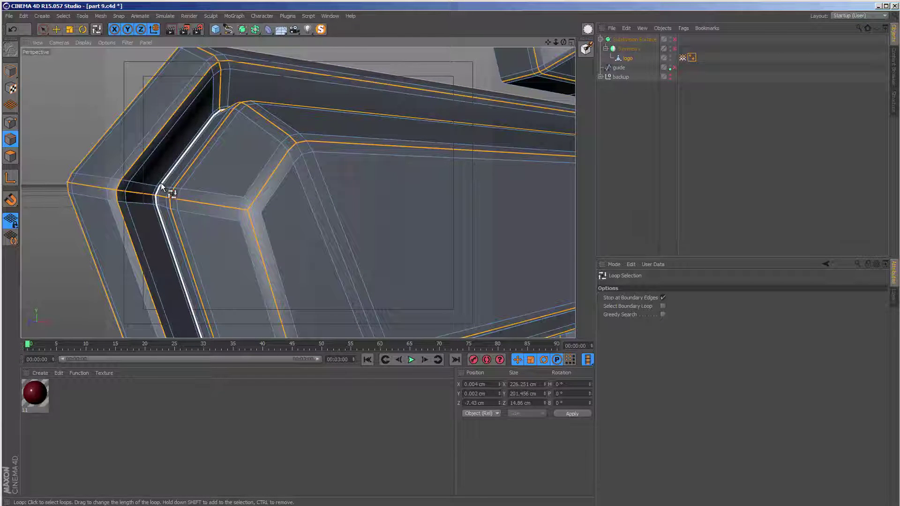
Add the remaining bevel loops on the T, V and dot, then orbit back out
alt+drag(162, 180, 375, 202)
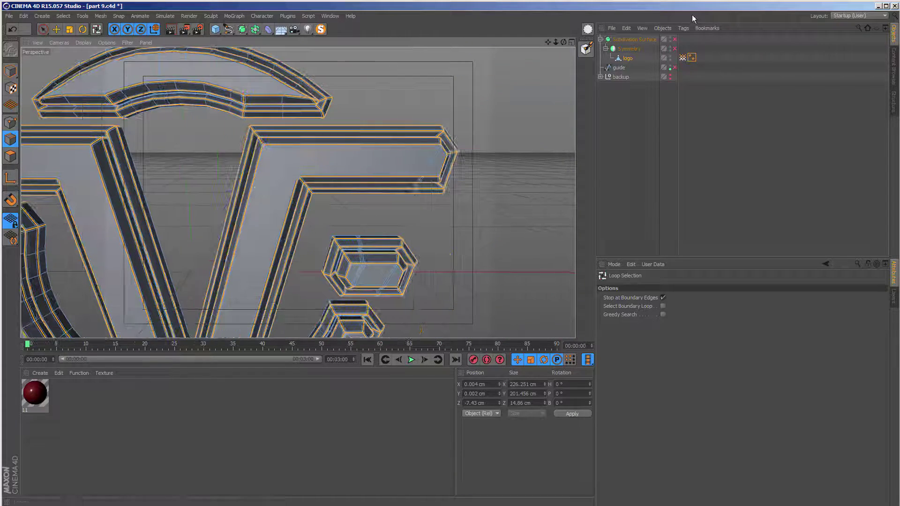
Apply full weight to the selected bevel loops with the Paint Tool's Apply Selected
click(683, 58)
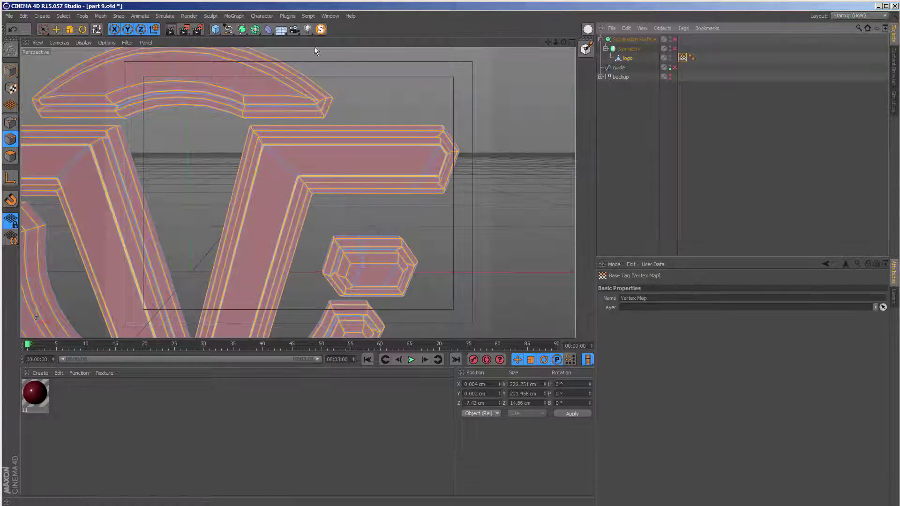
click(262, 16)
click(277, 130)
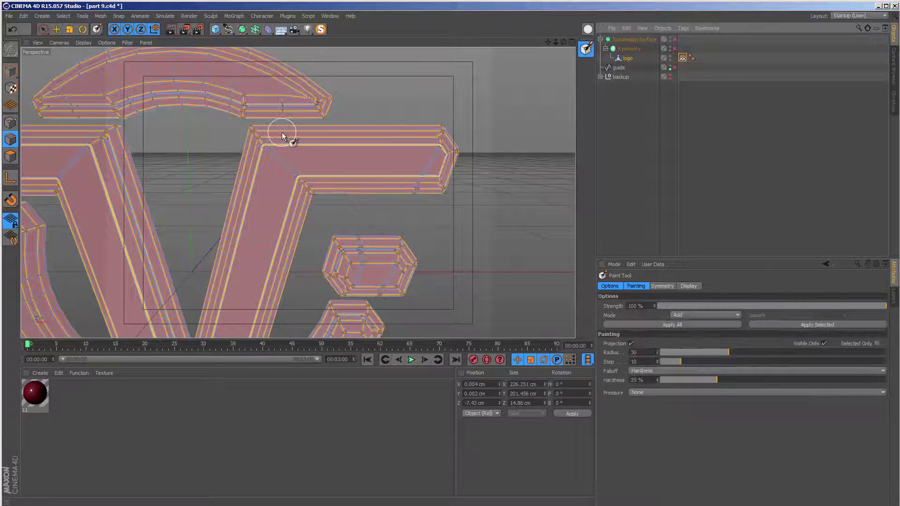
click(799, 324)
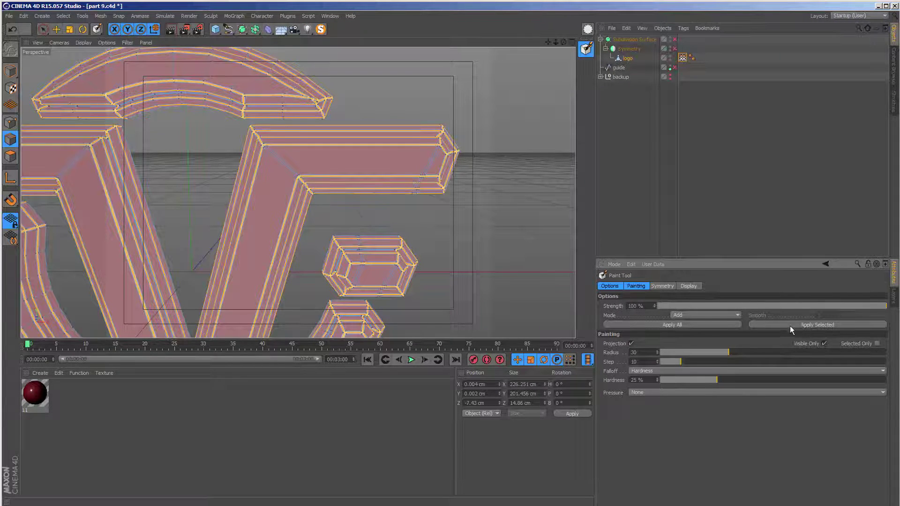
scroll(459, 165, up, 3)
mouse_move(493, 123)
alt+mouse_down()
mouse_move(392, 181)
mouse_move(242, 171)
mouse_move(237, 163)
mouse_move(355, 165)
mouse_move(413, 135)
mouse_move(341, 237)
mouse_move(310, 173)
mouse_move(328, 155)
alt+mouse_up()
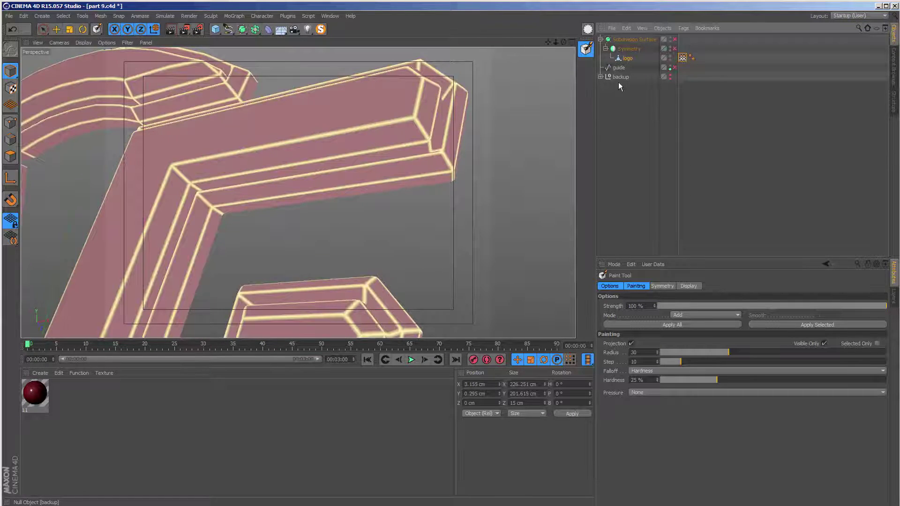
alt+drag(422, 140, 331, 164)
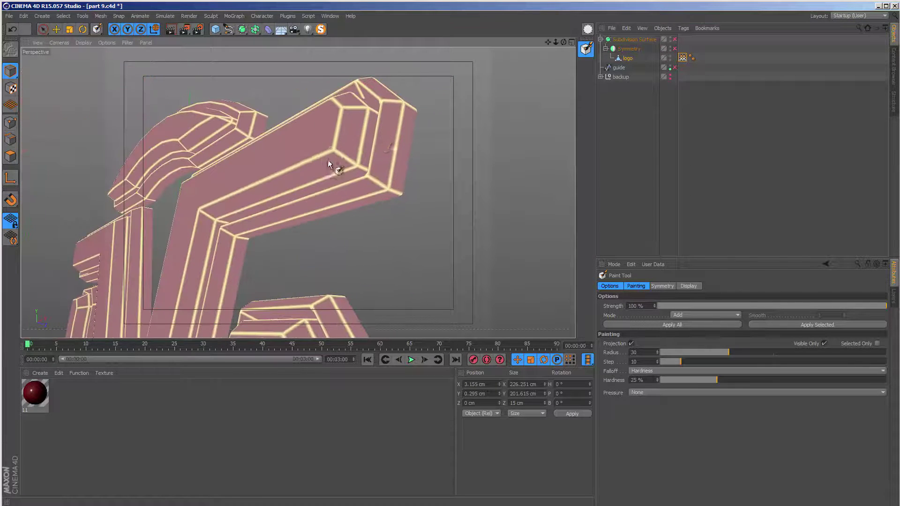
Enable the Symmetry and Subdivision Surface objects and check the weighted edges
click(675, 49)
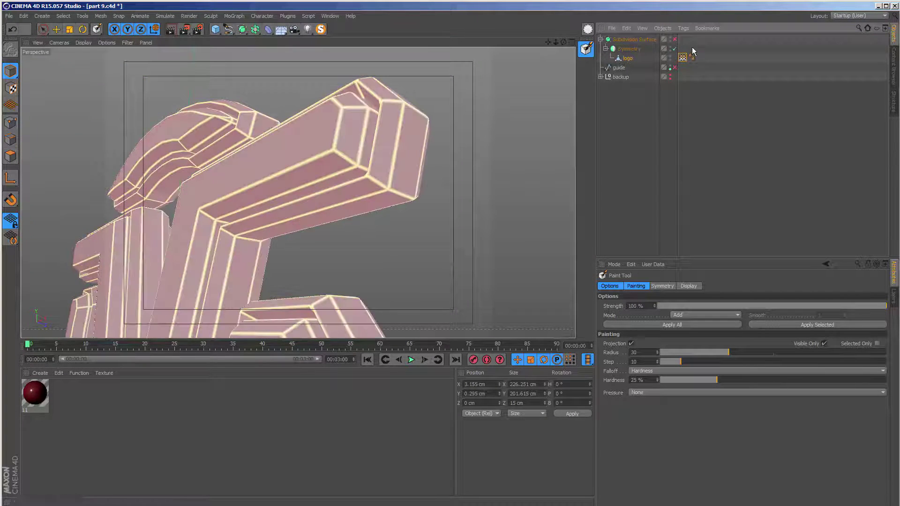
alt+drag(422, 146, 237, 157)
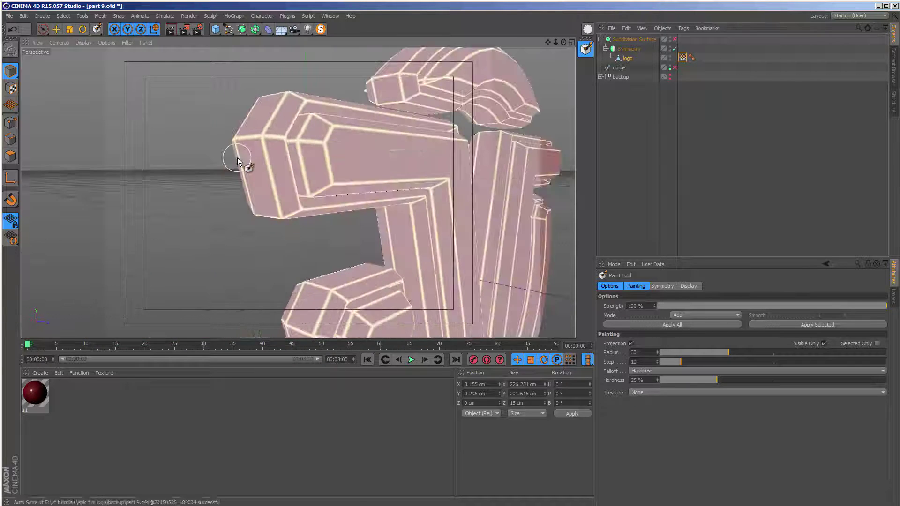
click(674, 39)
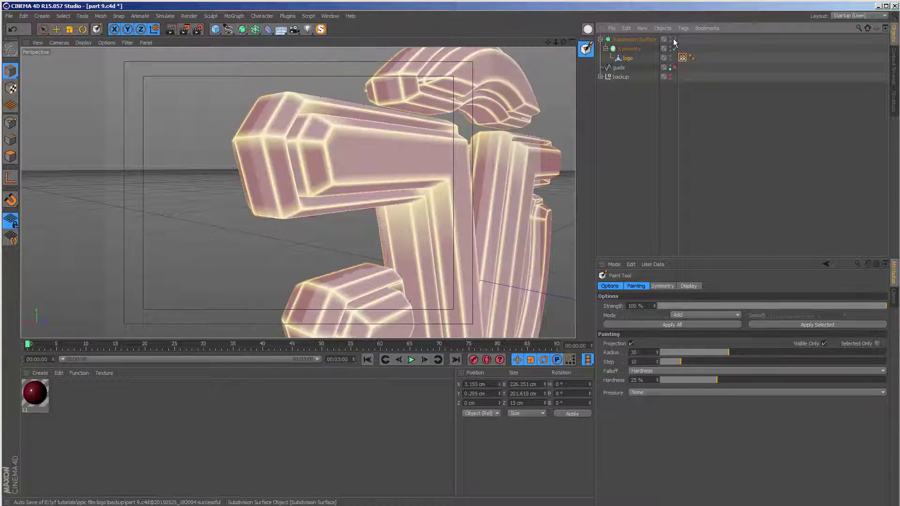
alt+drag(334, 167, 299, 150)
Create a new default material and apply it to the logo object
drag(675, 38, 674, 68)
alt+drag(328, 169, 33, 93)
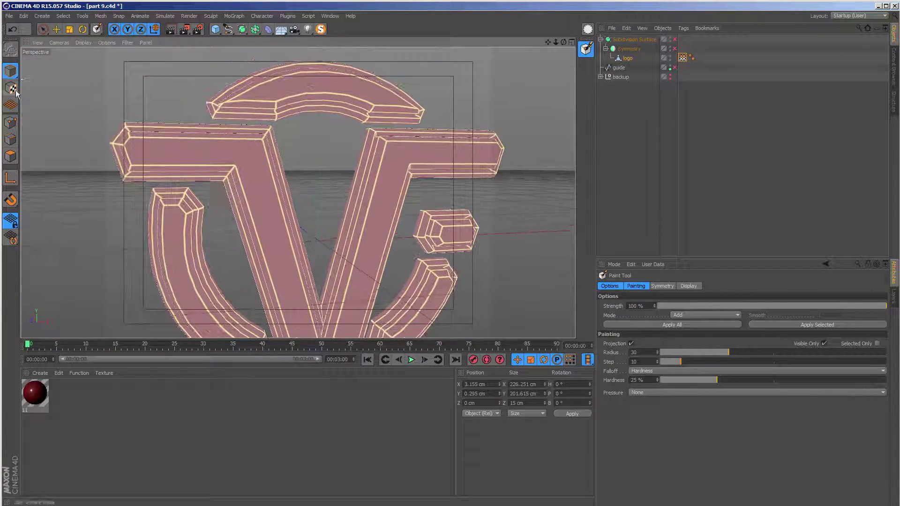
click(42, 31)
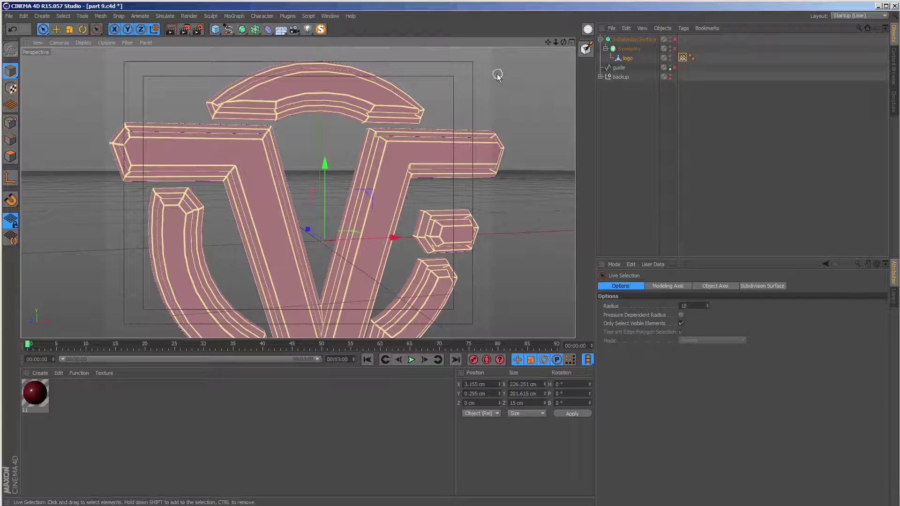
click(660, 97)
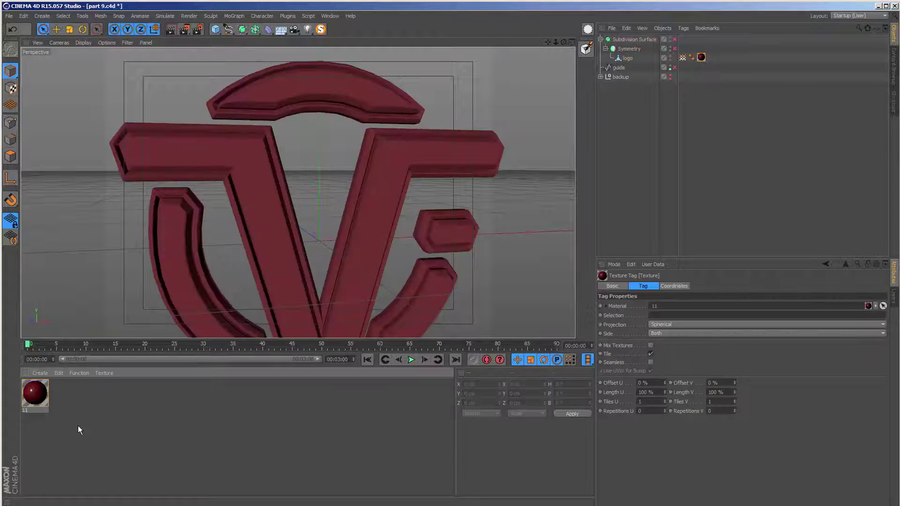
double_click(78, 425)
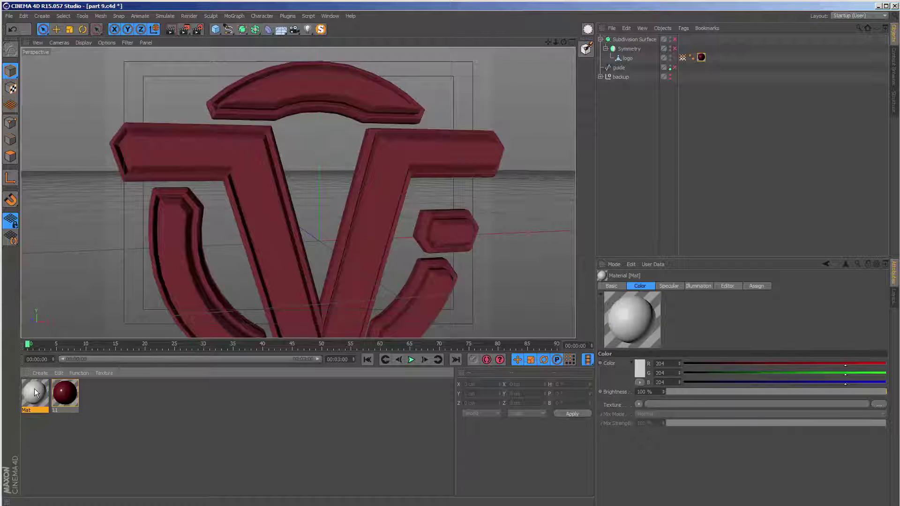
drag(34, 389, 617, 60)
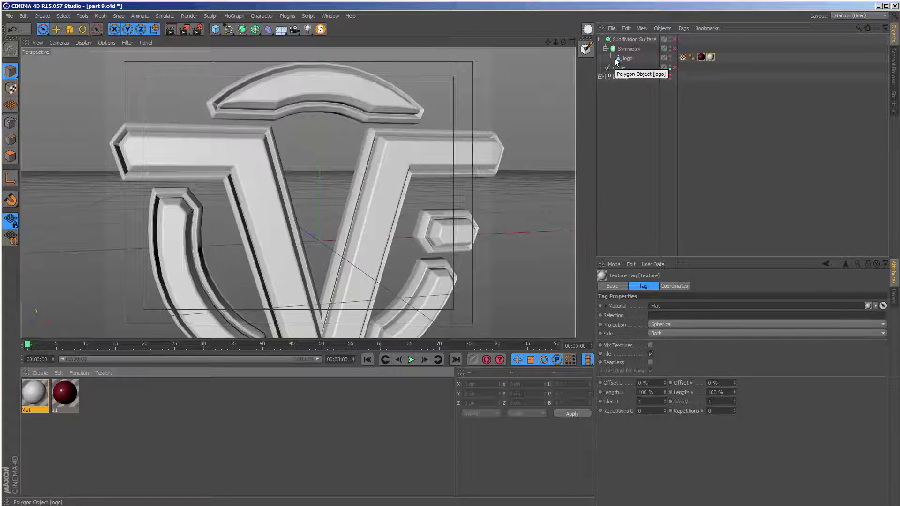
double_click(42, 392)
drag(185, 65, 497, 92)
Enable the material's Alpha with a Vertex Map shader linked to the logo's vertex map
click(475, 263)
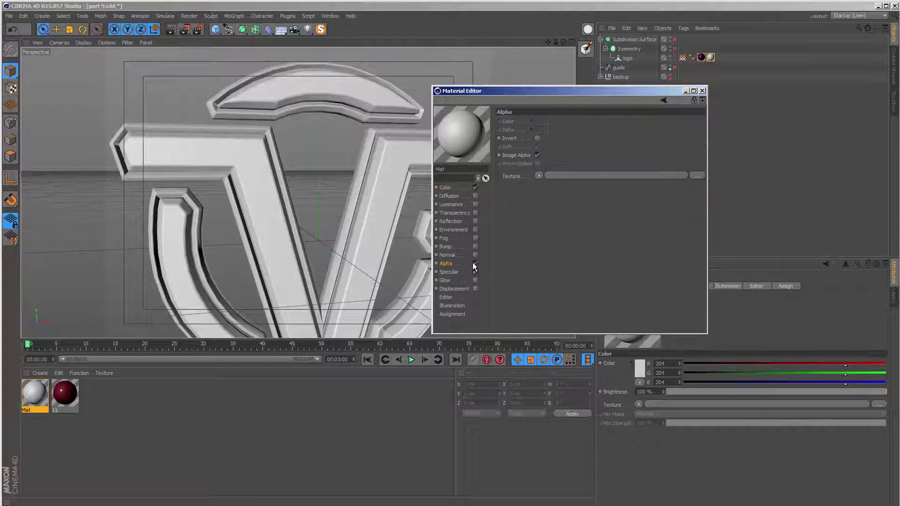
click(539, 176)
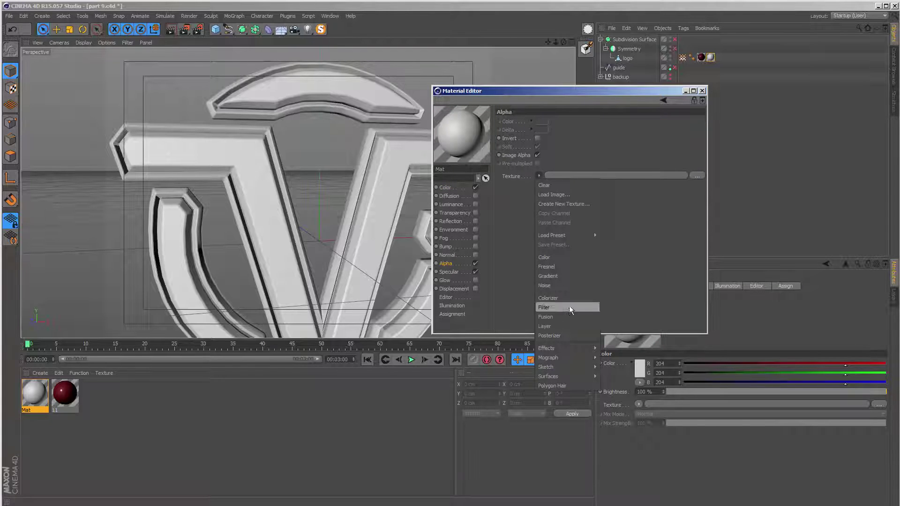
mouse_move(567, 348)
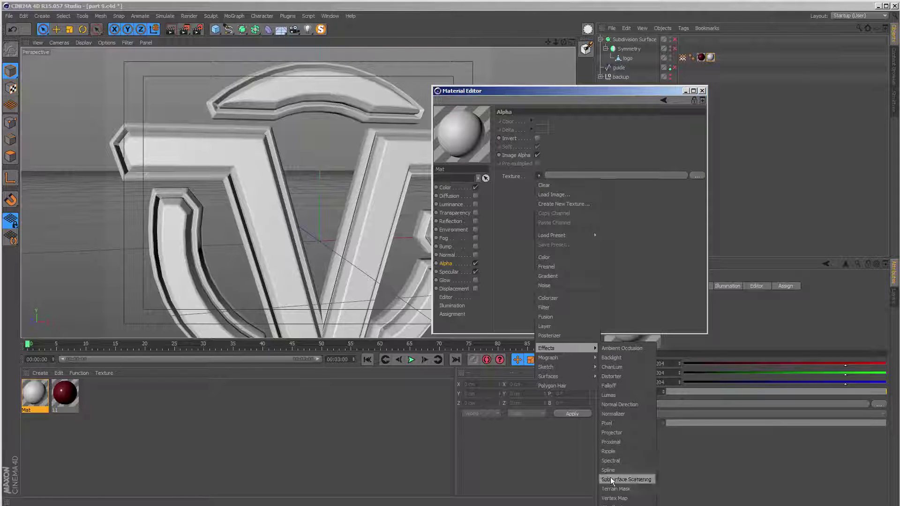
click(617, 498)
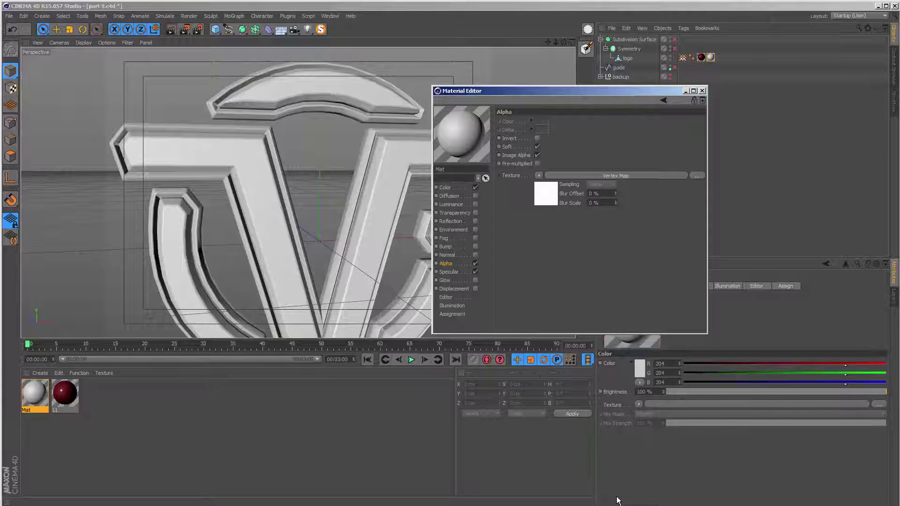
click(552, 196)
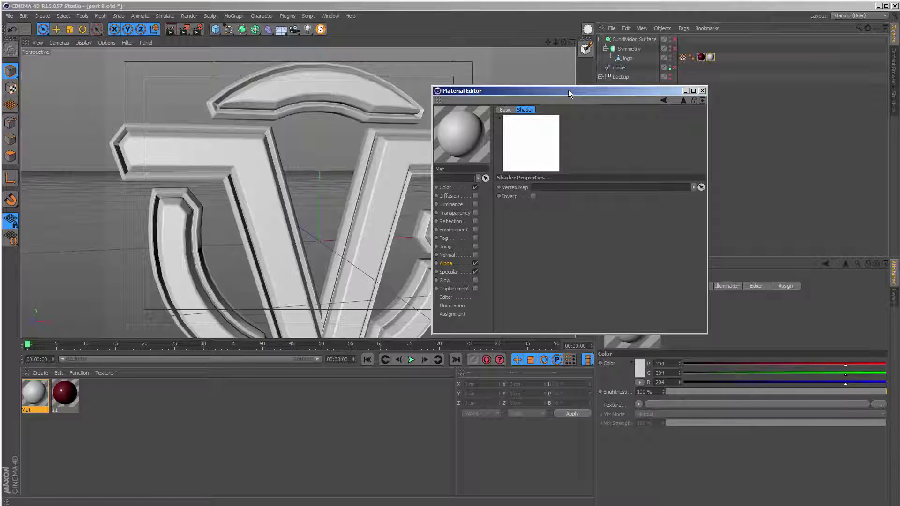
drag(569, 91, 532, 121)
drag(685, 60, 543, 192)
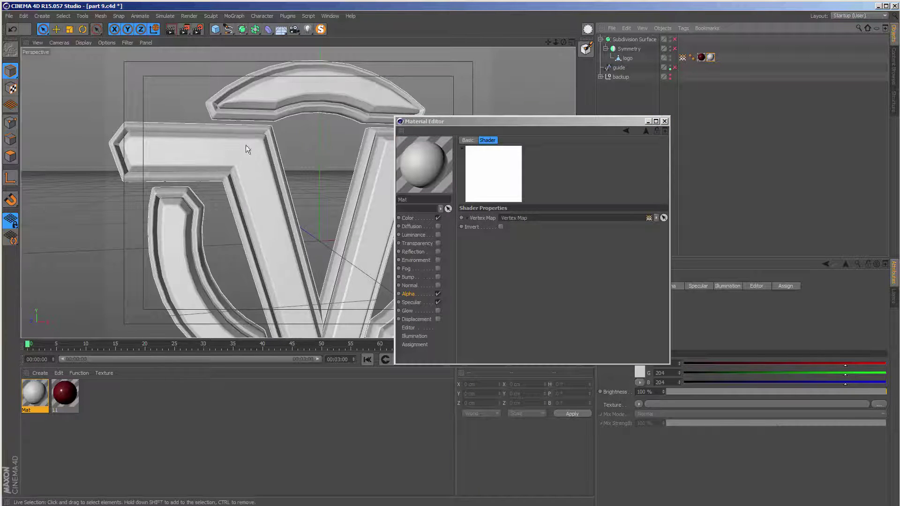
Test-render the logo from an angled view and a front view
alt+drag(238, 152, 156, 36)
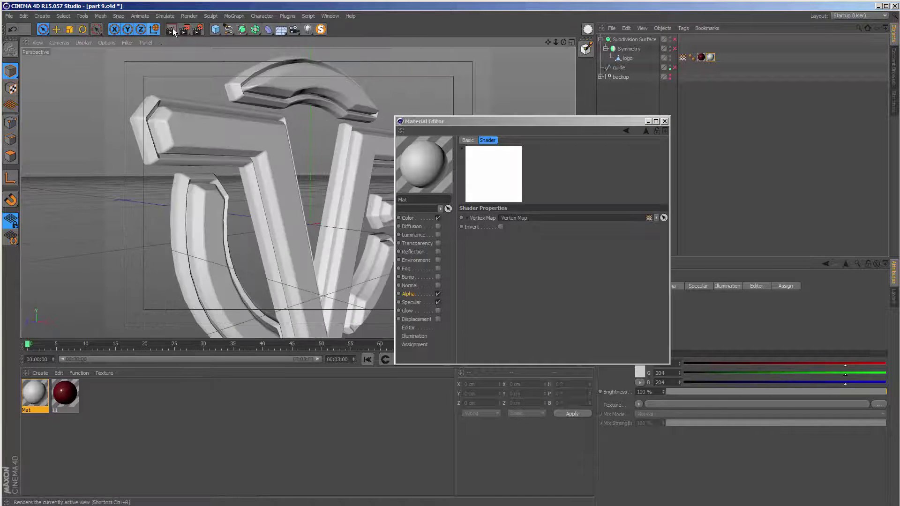
click(173, 28)
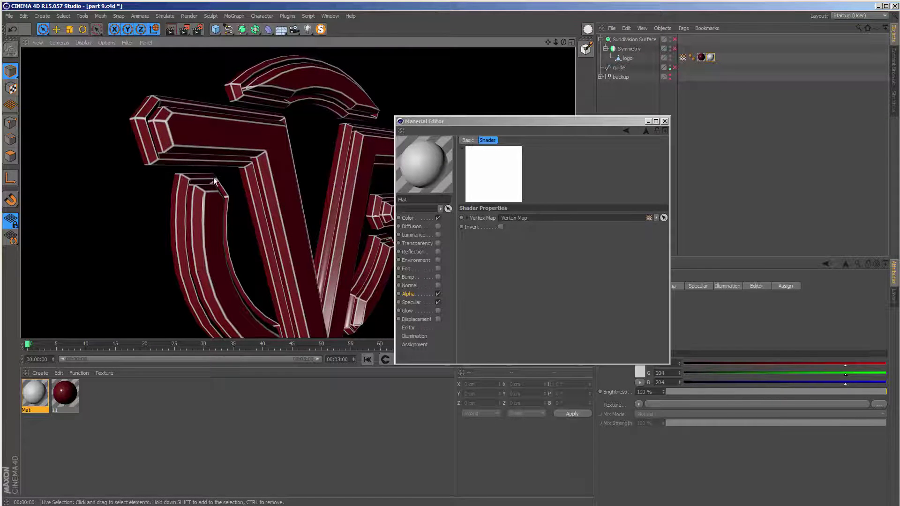
alt+drag(227, 190, 228, 230)
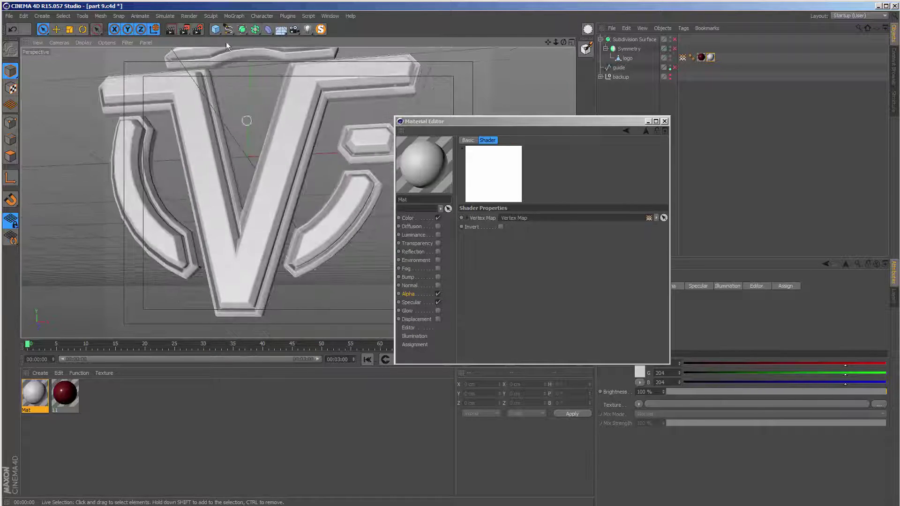
click(168, 30)
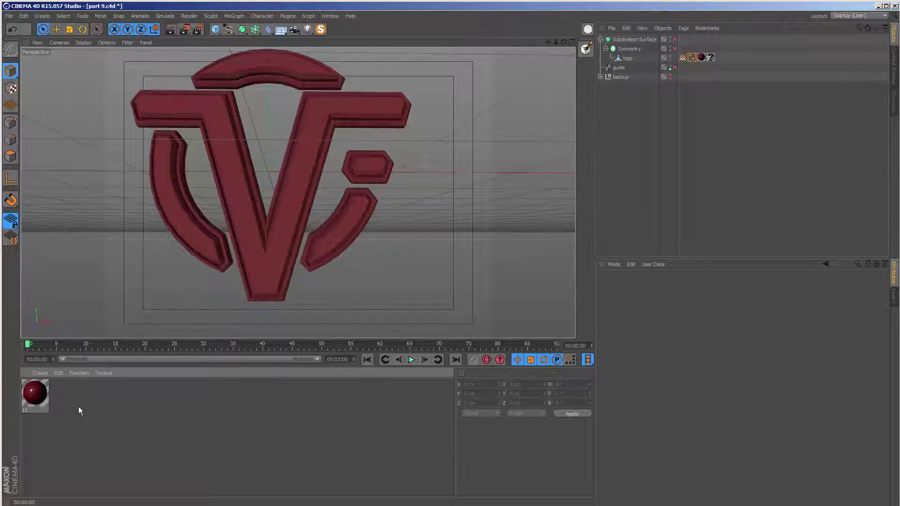
Create another new material and name it 'scratches'
double_click(78, 407)
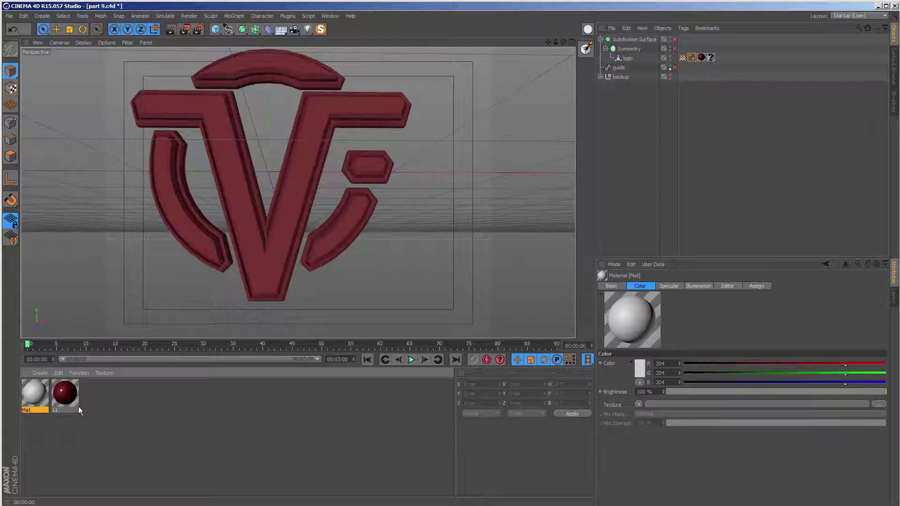
double_click(41, 395)
drag(237, 64, 459, 110)
text(scratches)
key(Return)
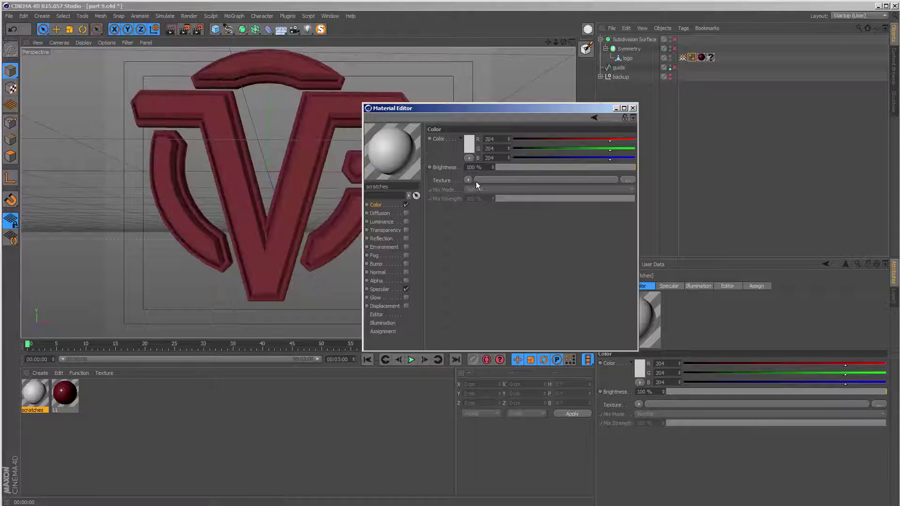
Use a Lumas shader as the Color texture with 10% illumination and a dark grey colour
click(467, 179)
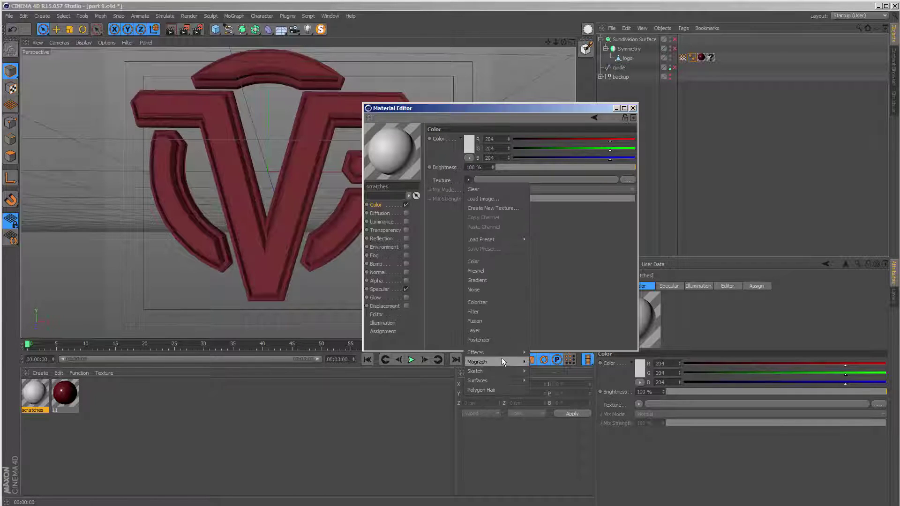
mouse_move(498, 350)
click(547, 397)
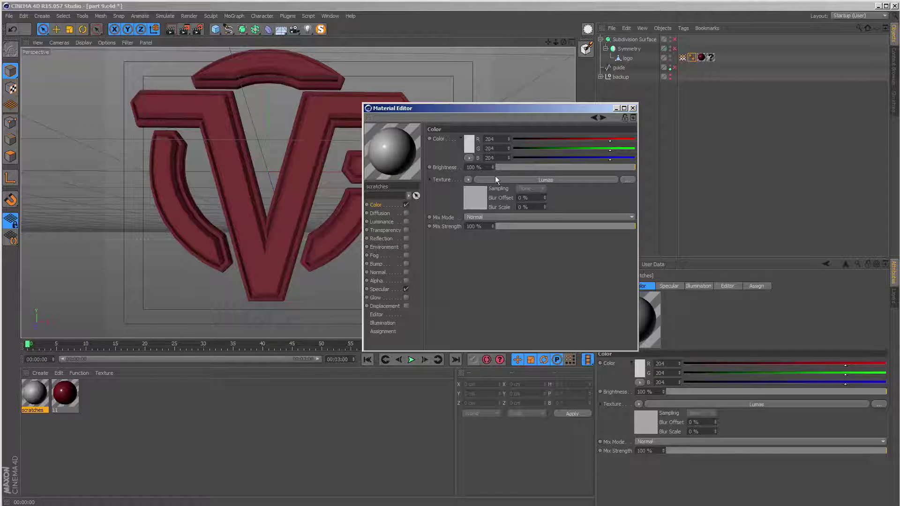
click(474, 198)
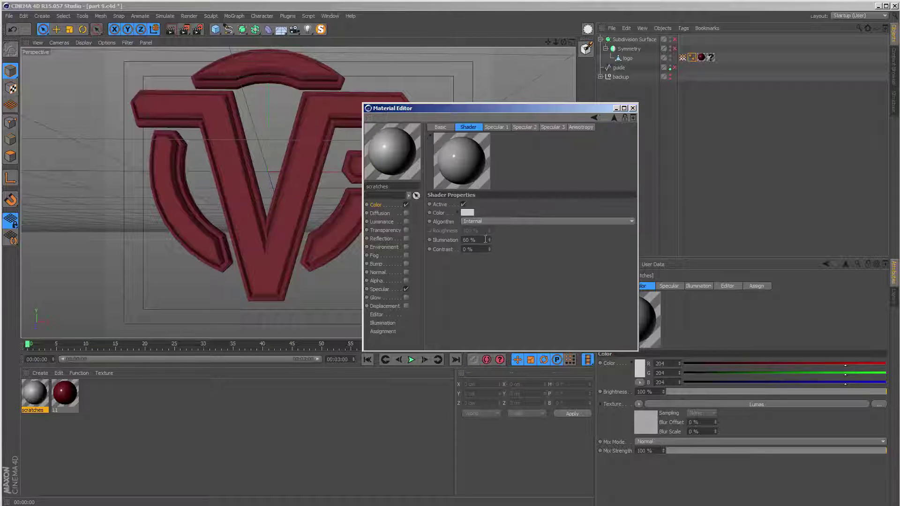
double_click(485, 239)
text(10)
click(470, 213)
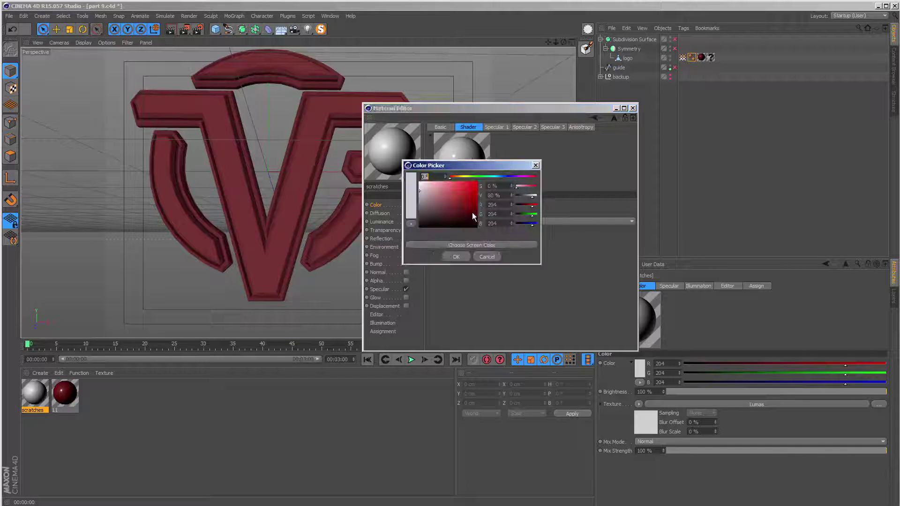
drag(435, 207, 396, 215)
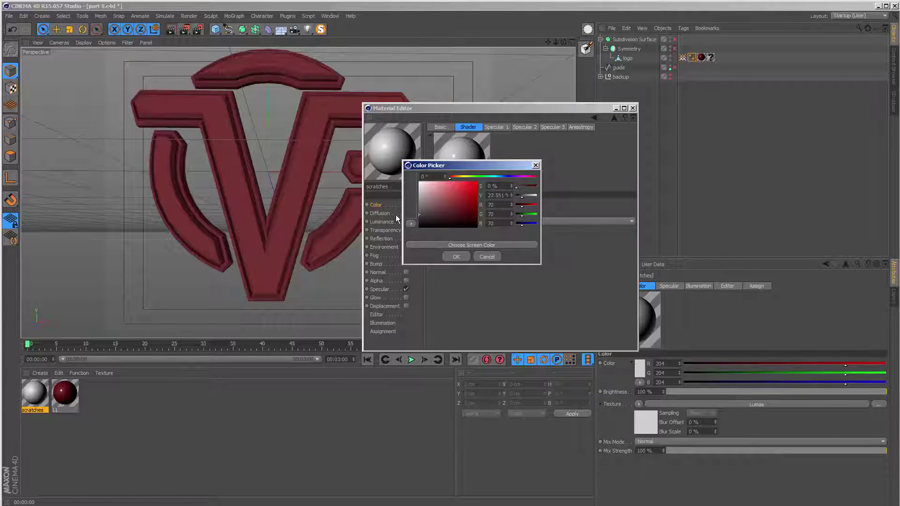
Turn off specular on the scratches material and check the other specular layers
click(456, 257)
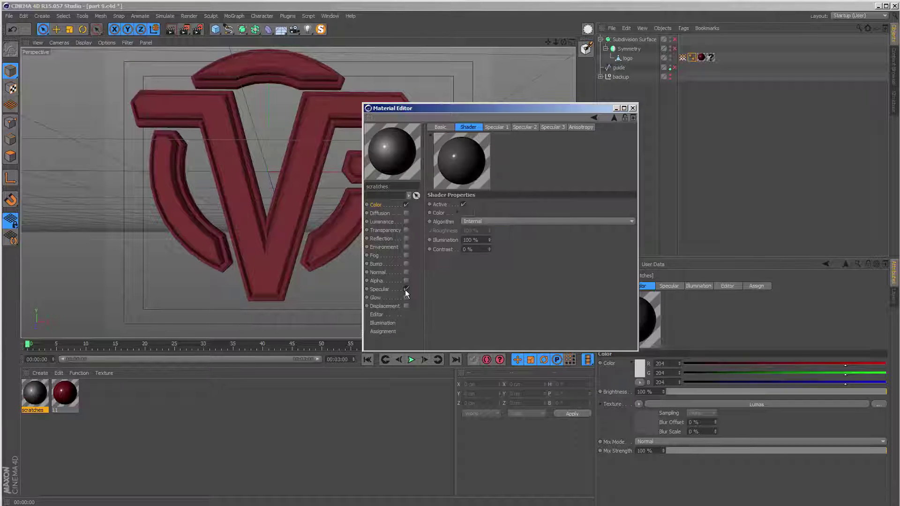
click(406, 289)
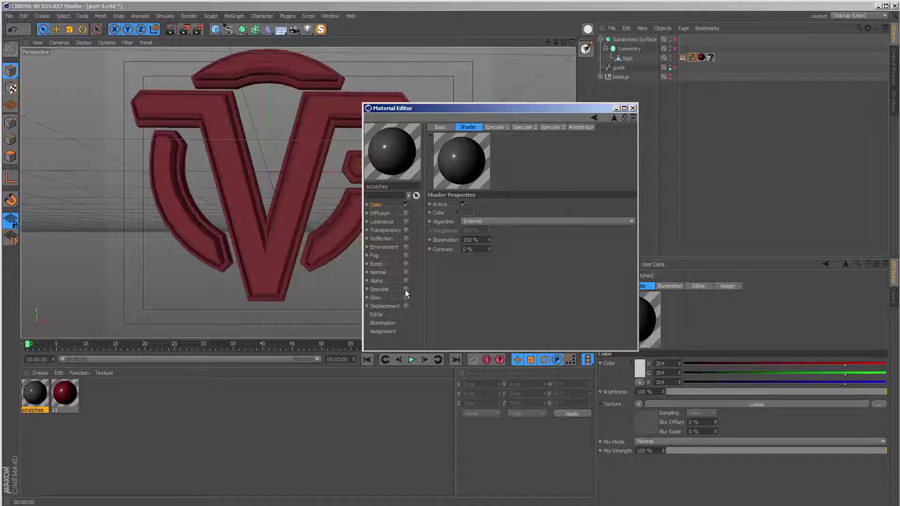
click(528, 127)
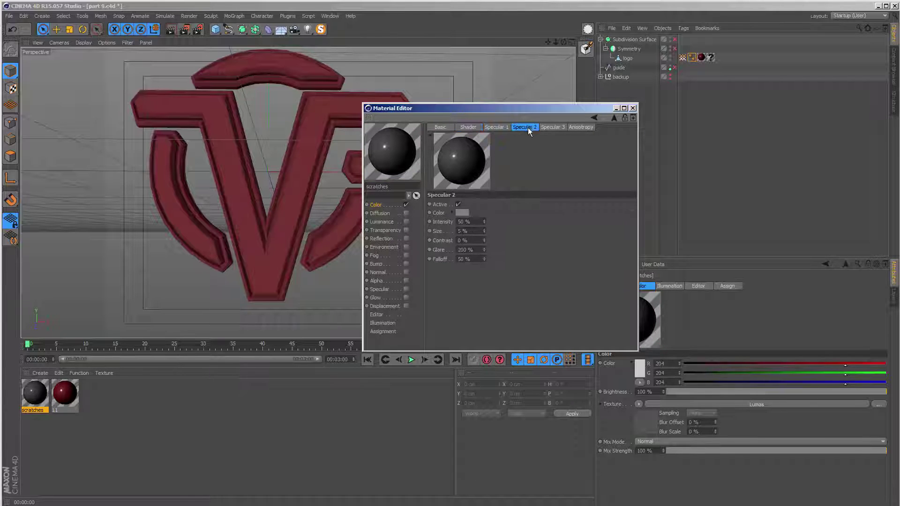
click(555, 127)
Enable the Alpha channel with Image Alpha off and a Layer shader as its texture
click(376, 281)
click(406, 280)
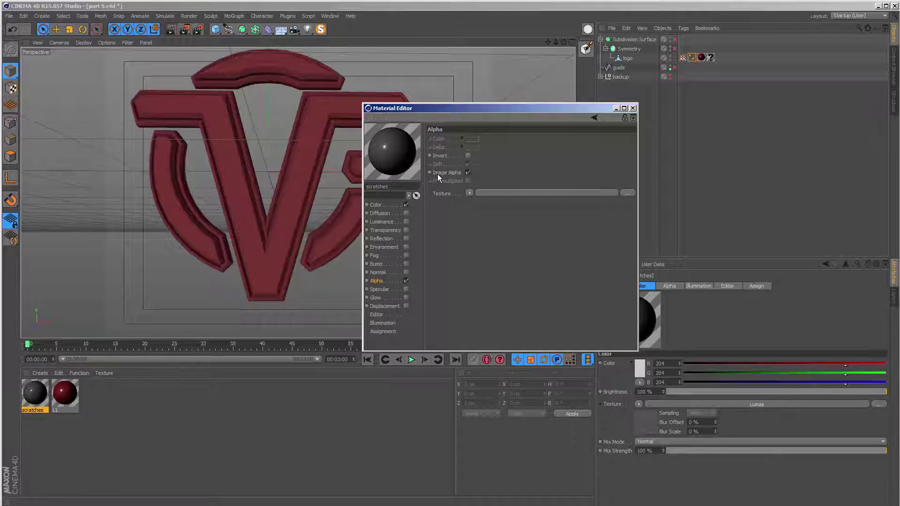
click(467, 173)
click(470, 193)
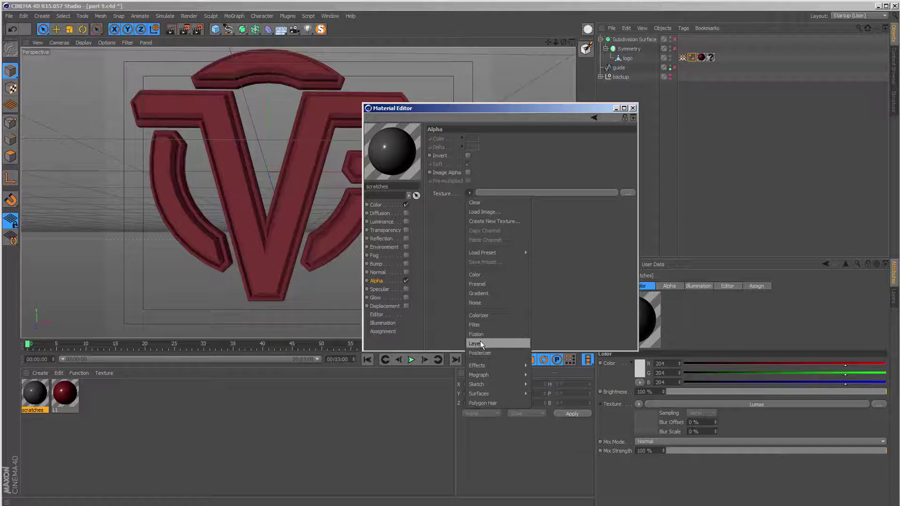
click(480, 345)
Add a Vertex Map layer to the alpha Layer shader, linked to the logo's vertex map
click(473, 220)
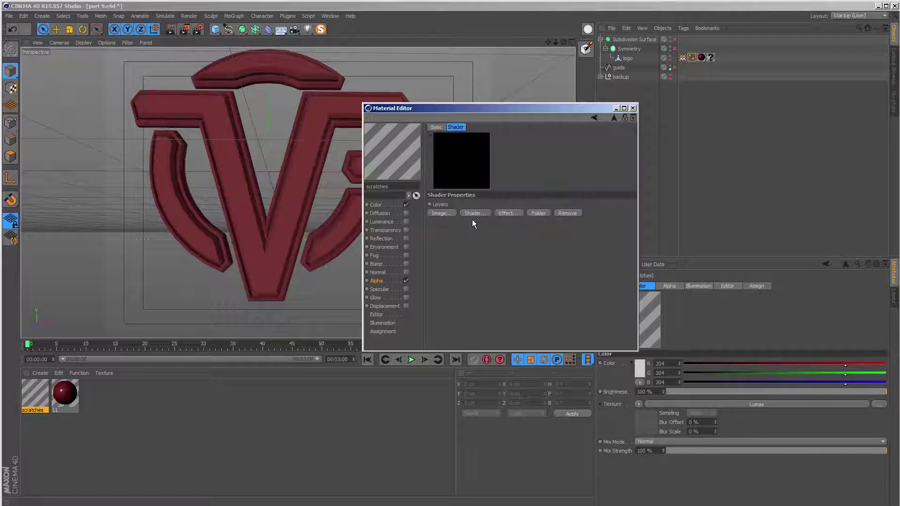
click(472, 214)
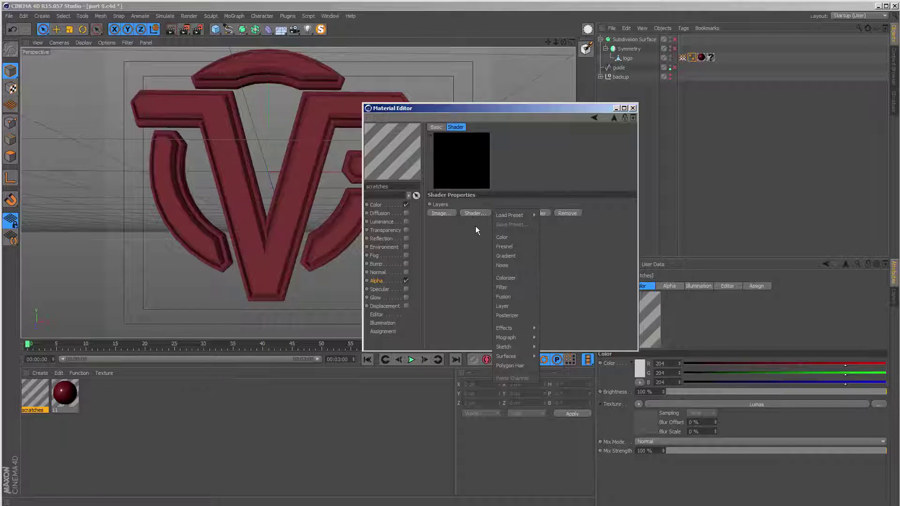
mouse_move(509, 330)
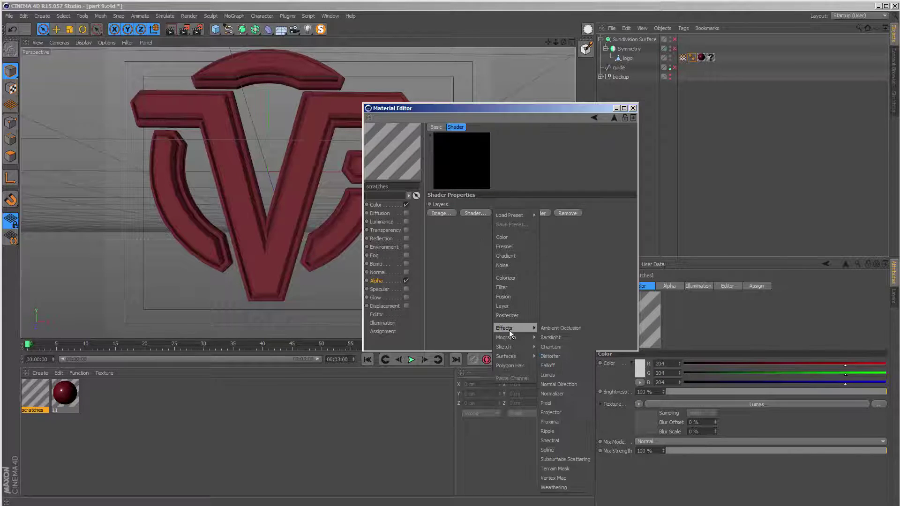
click(556, 478)
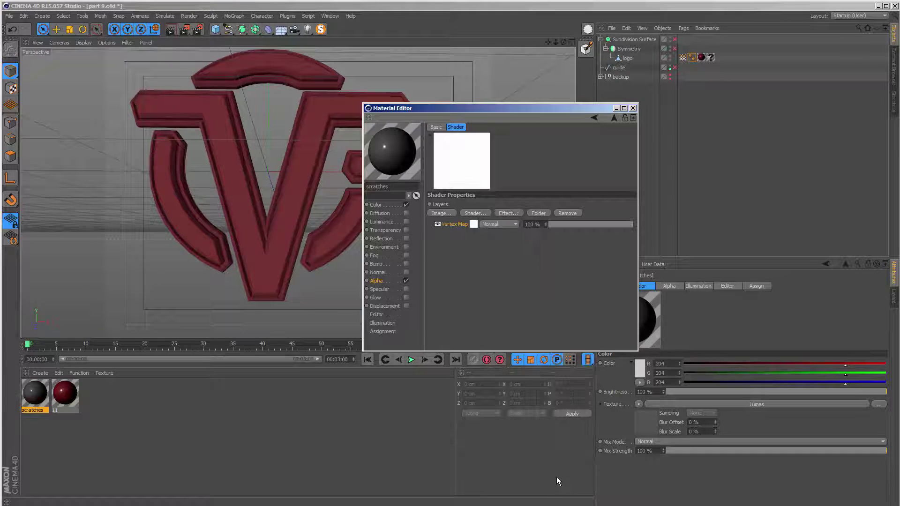
click(474, 223)
drag(683, 57, 468, 206)
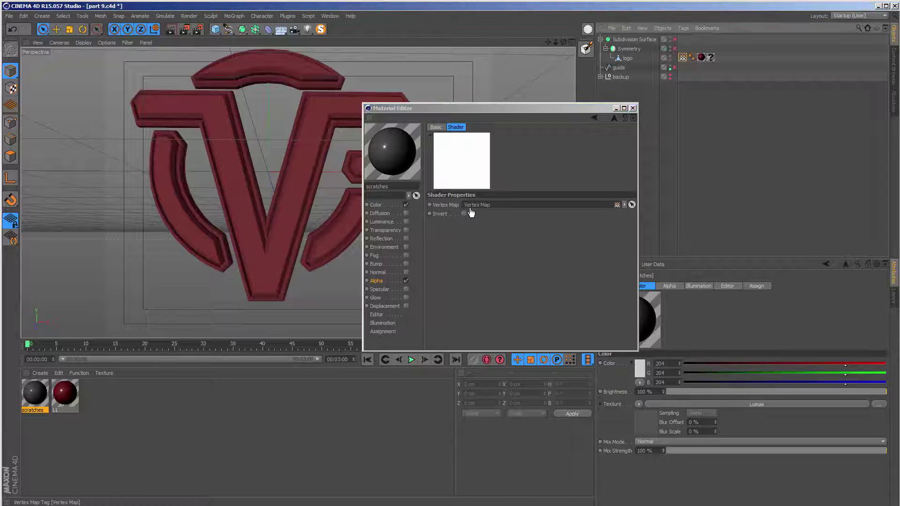
click(595, 118)
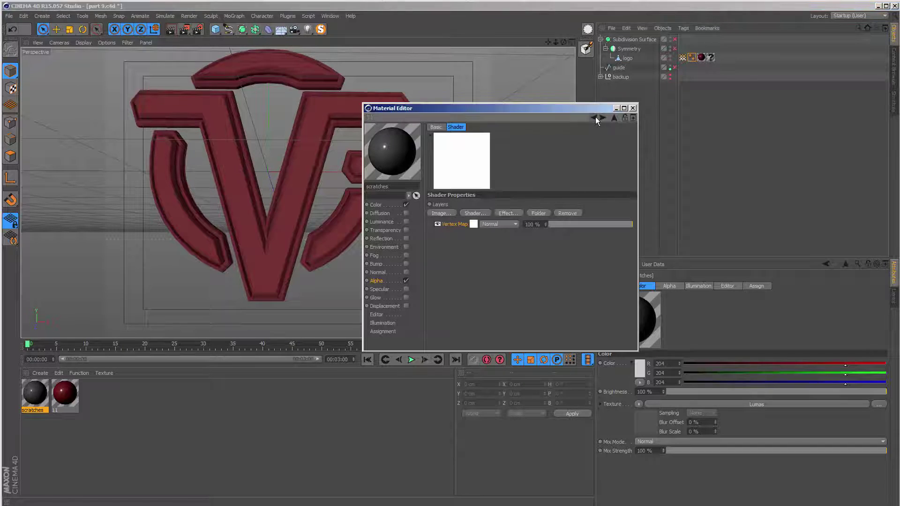
Preview tileable-metal-textures-6.jpg and load it as an image layer above the Vertex Map
click(435, 212)
scroll(452, 289, down, 10)
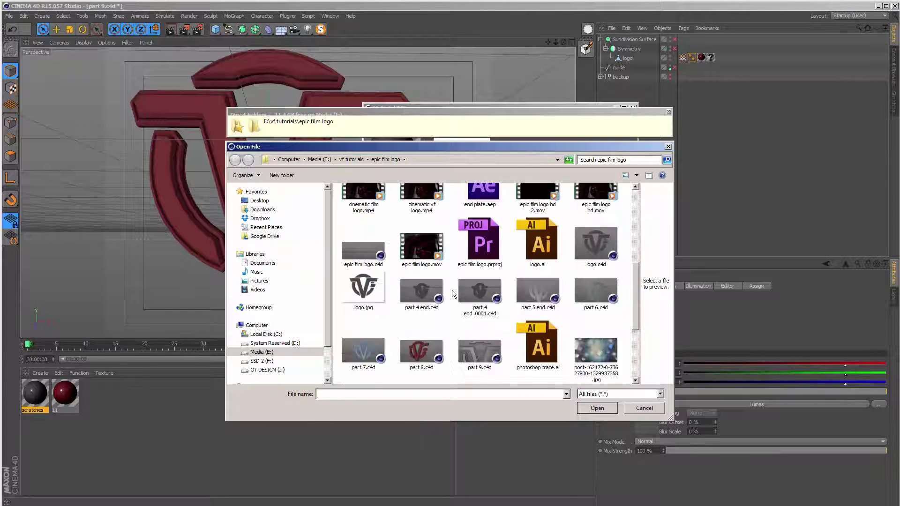
right_click(374, 333)
click(408, 168)
drag(412, 60, 441, 69)
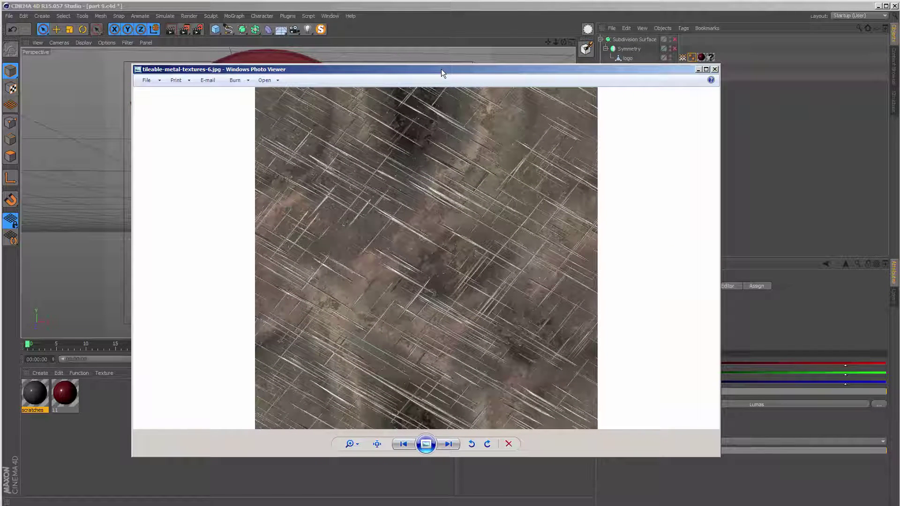
click(714, 69)
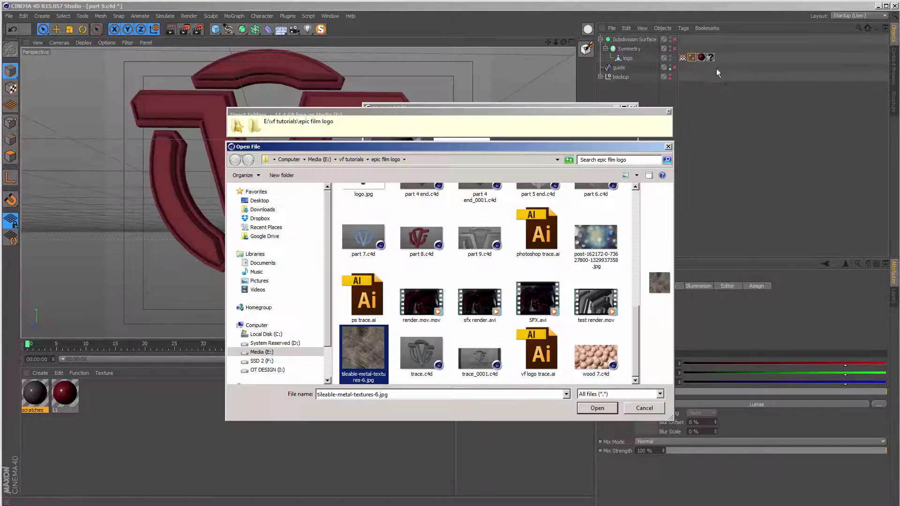
click(597, 408)
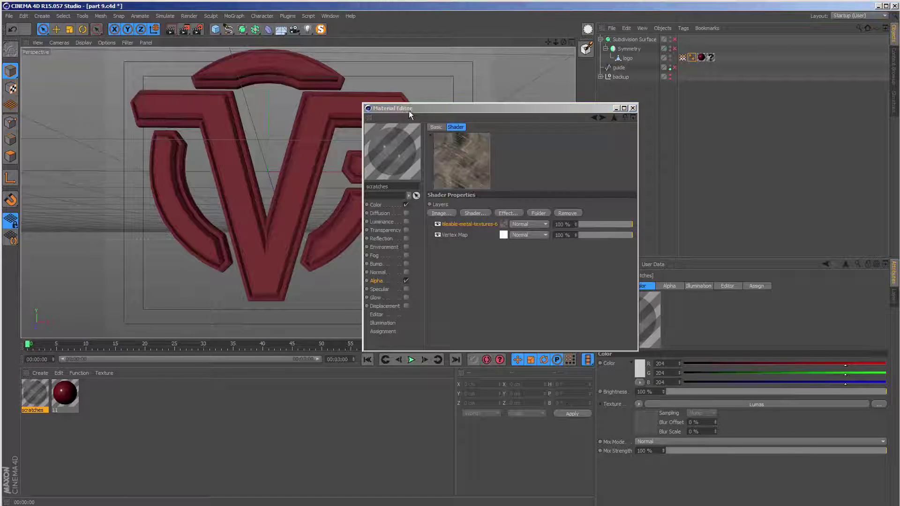
Start an interactive render region and apply the scratches material to the logo
drag(420, 110, 464, 108)
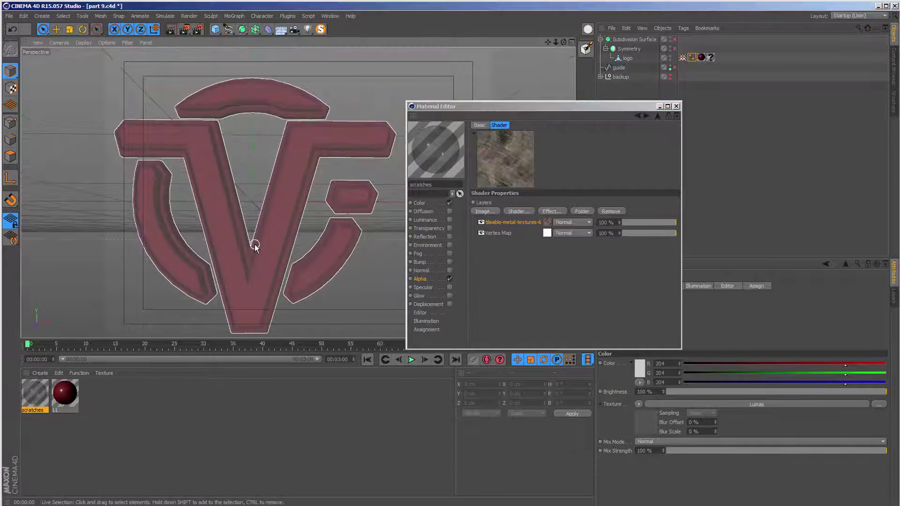
scroll(255, 244, up, 5)
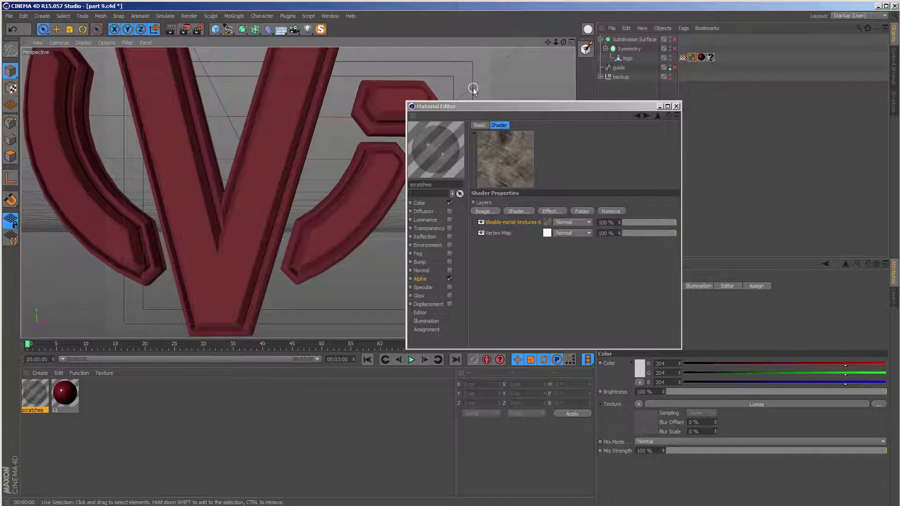
key(alt+r)
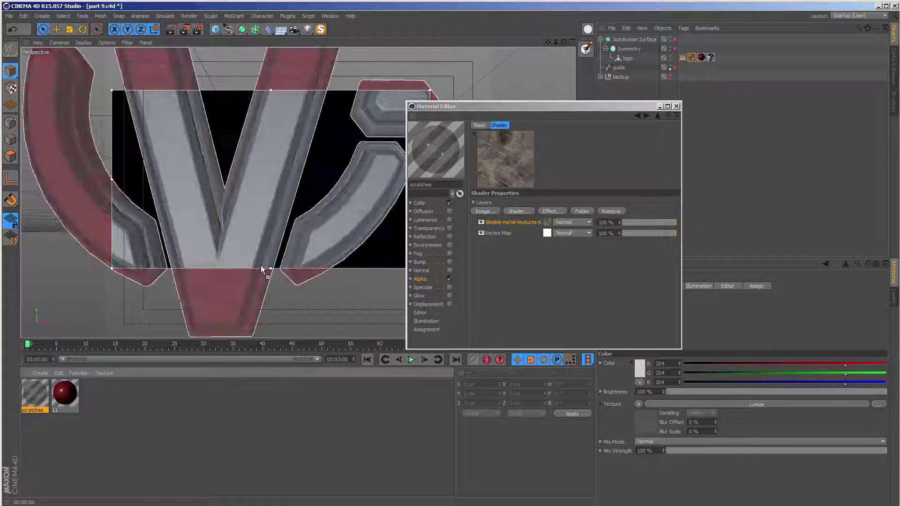
drag(322, 240, 624, 58)
Set the scratches texture projection to Cubic with Tiles U and V at 2
click(669, 326)
click(664, 359)
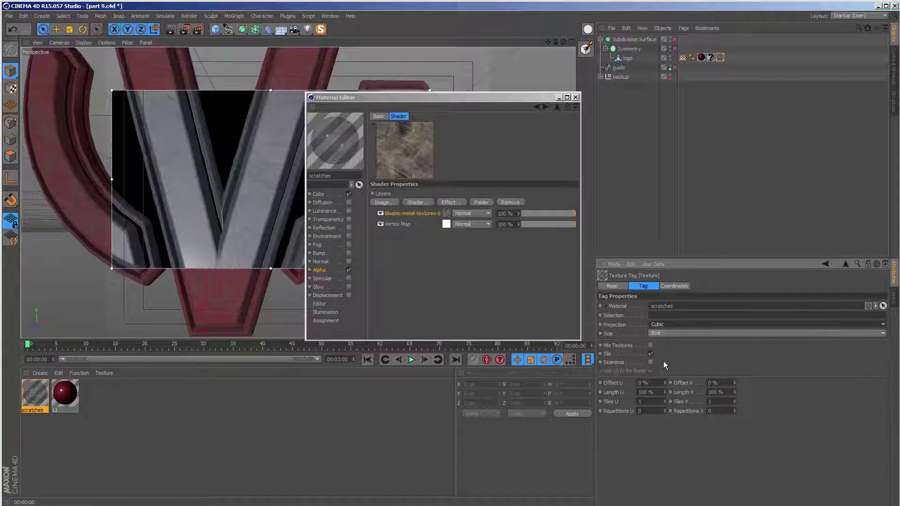
double_click(651, 402)
text(2)
key(Tab)
text(2)
key(Return)
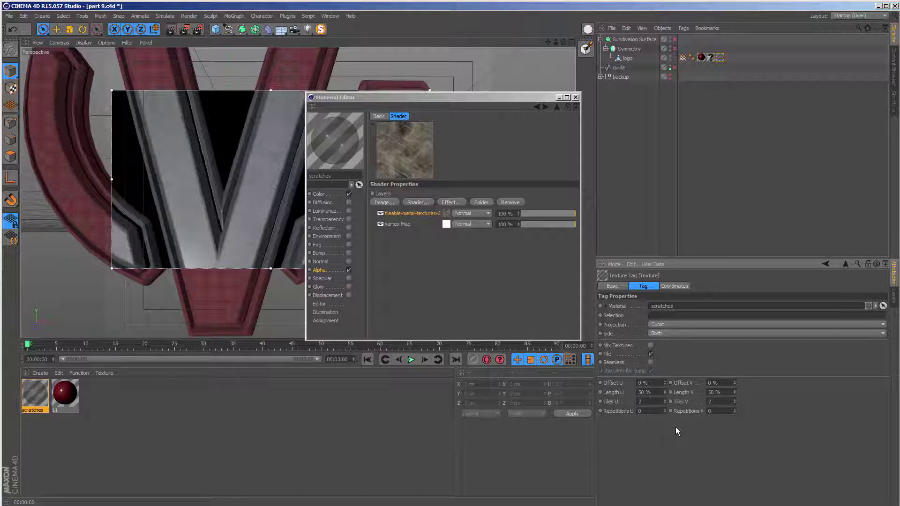
Delete the empty texture tag from the logo
click(711, 58)
click(701, 57)
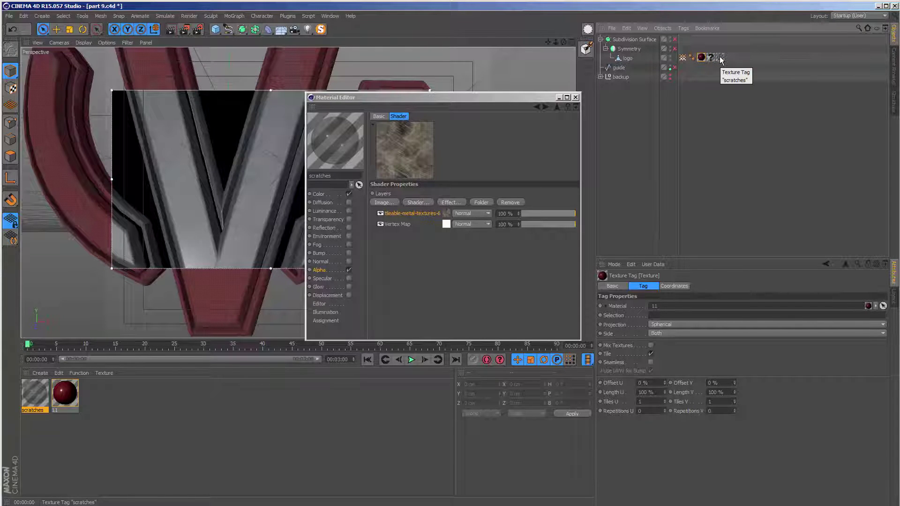
click(712, 57)
key(Delete)
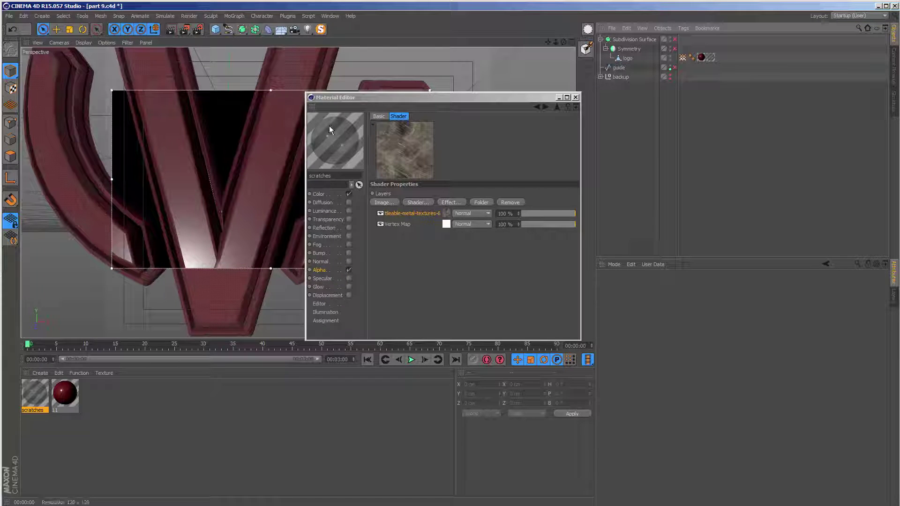
drag(337, 97, 505, 96)
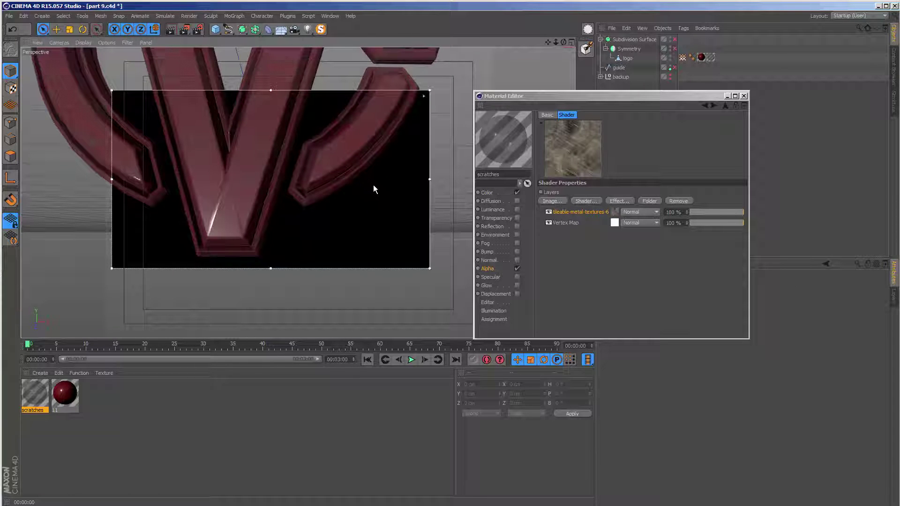
Wrap the metal texture layer in a Filter shader with Colorize turned on
scroll(373, 185, up, 2)
right_click(566, 212)
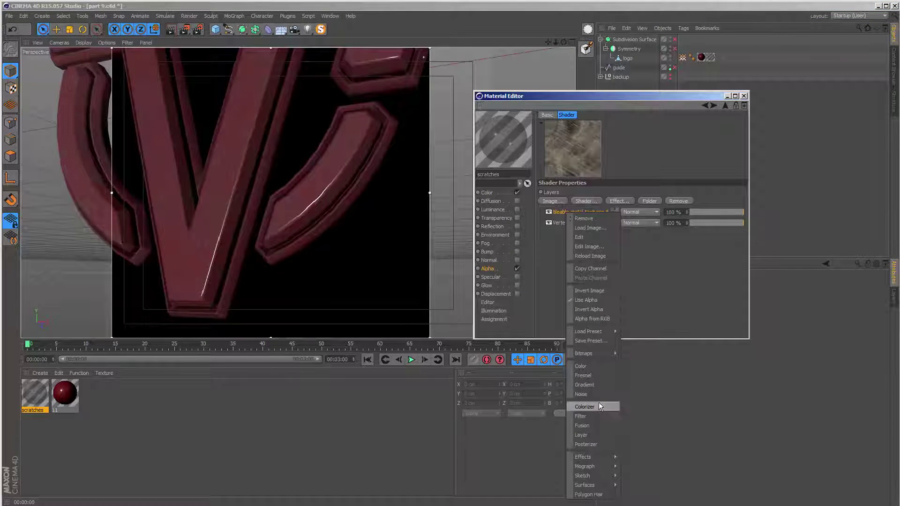
click(592, 417)
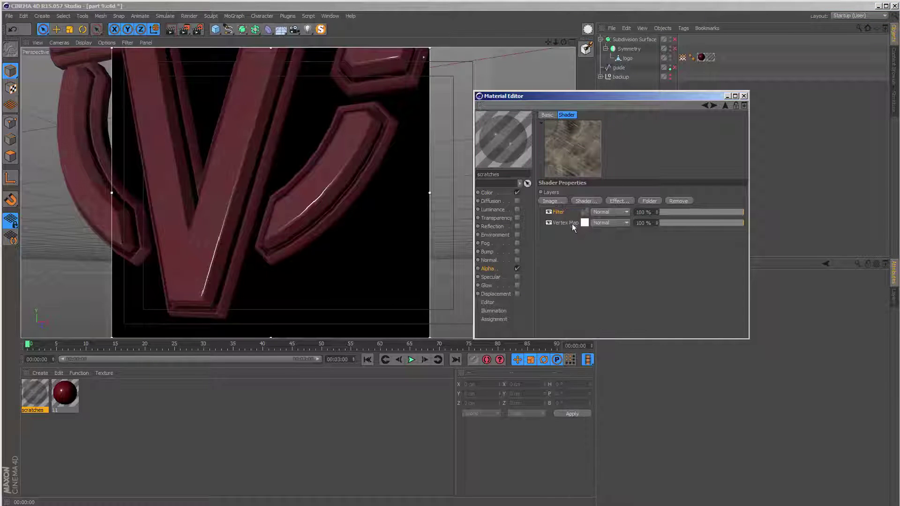
click(584, 213)
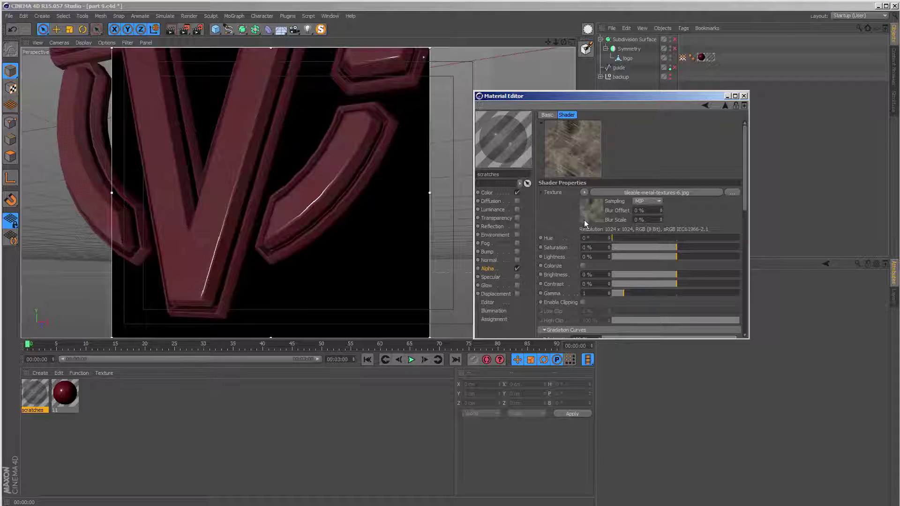
click(583, 265)
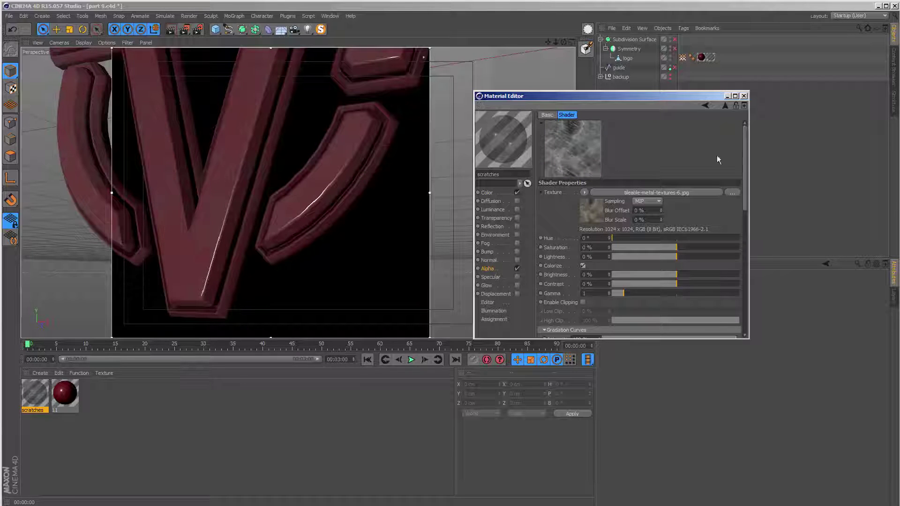
click(706, 105)
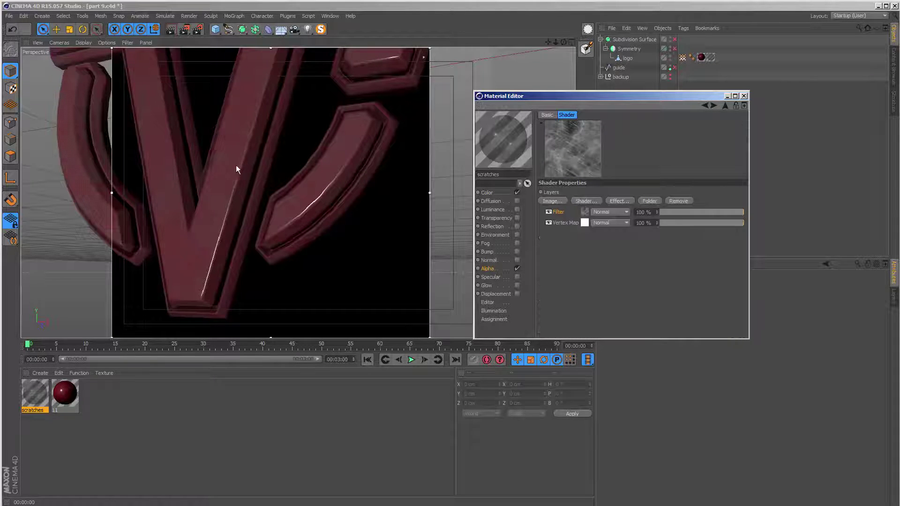
Set the Filter layer's blend mode to Levr
scroll(232, 167, up, 5)
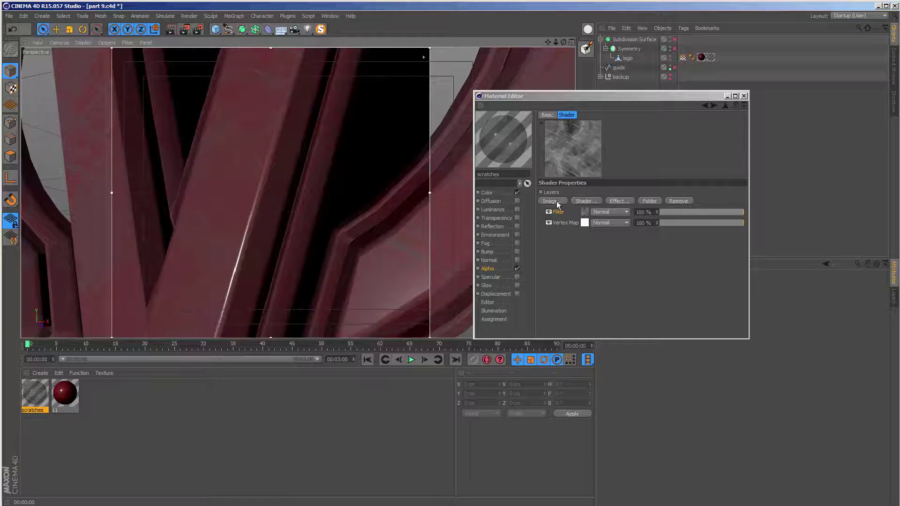
click(611, 213)
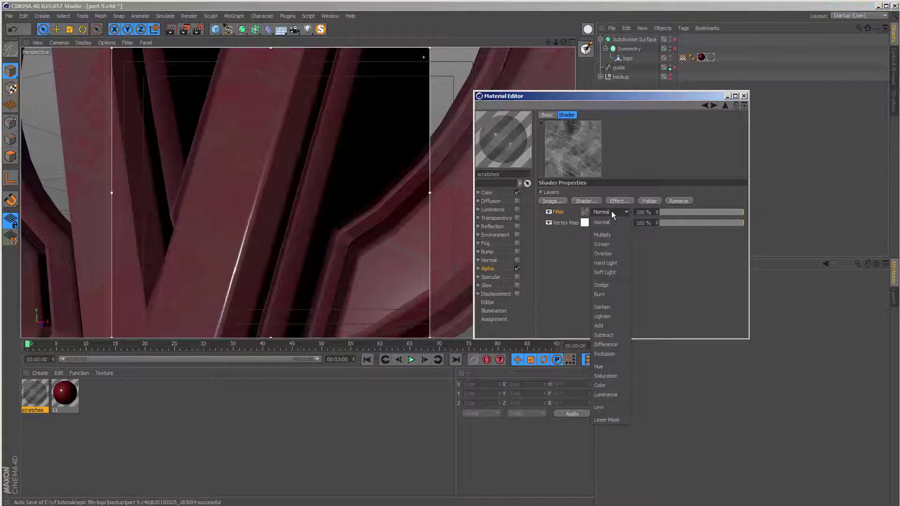
click(604, 408)
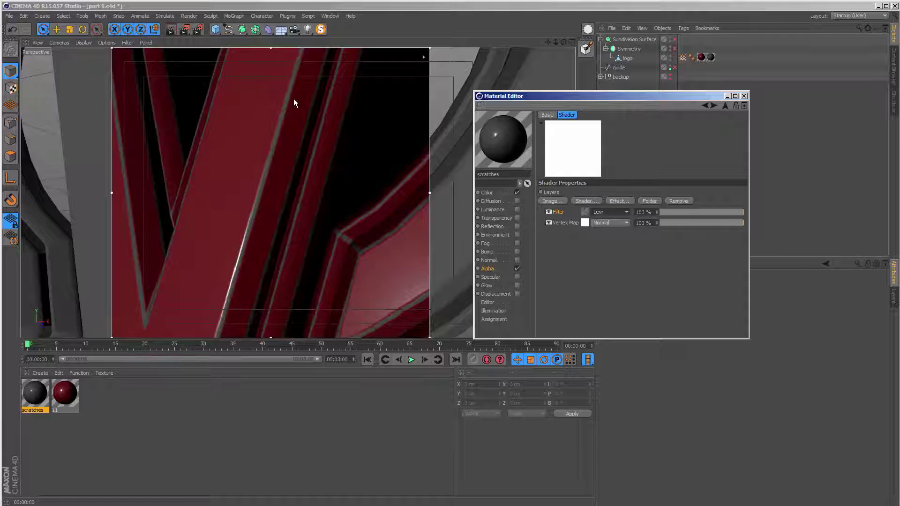
Re-enable the Symmetry and Subdivision Surface objects, then select Subdivision Surface
click(675, 49)
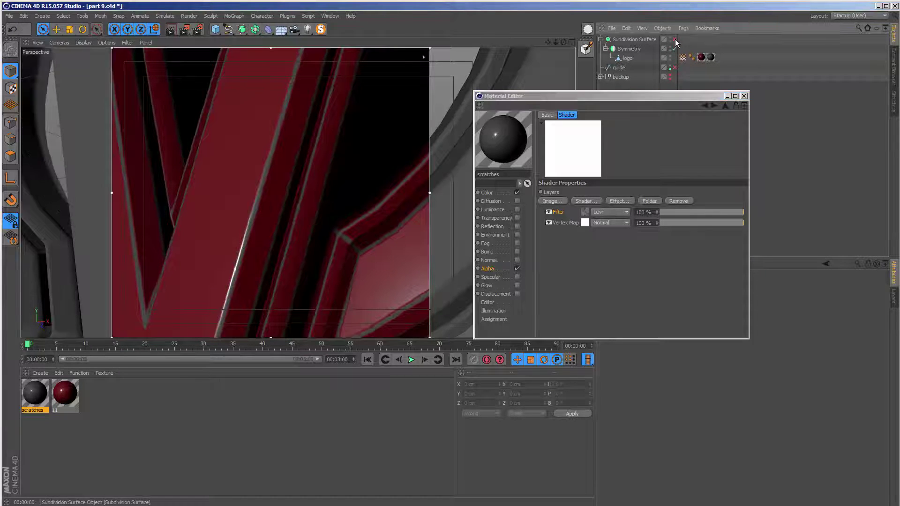
click(675, 40)
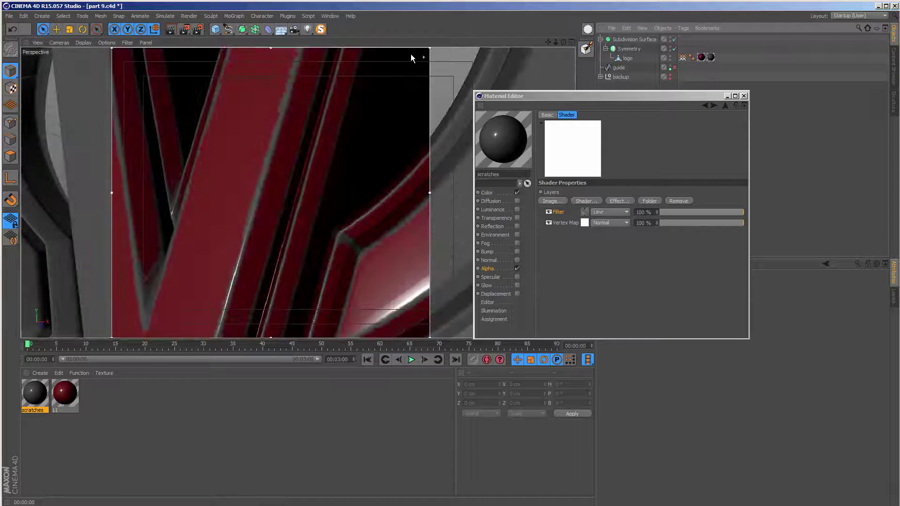
click(642, 41)
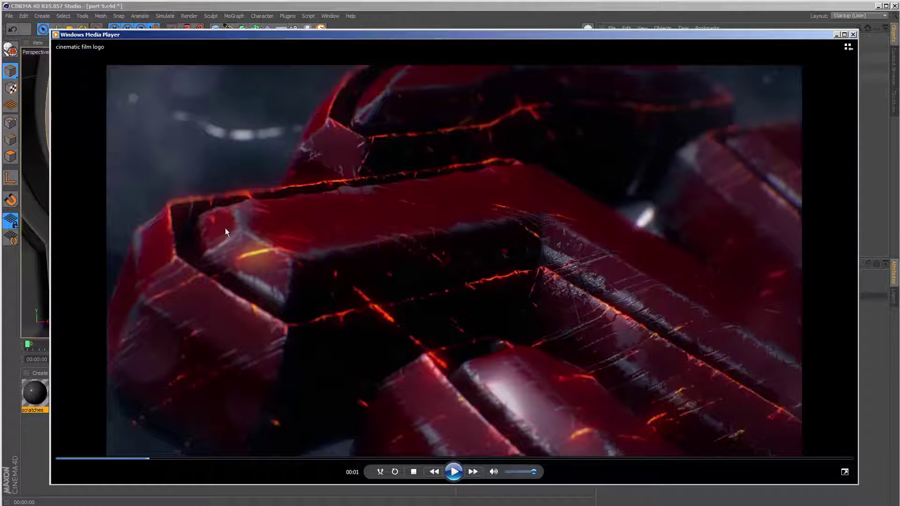
click(48, 206)
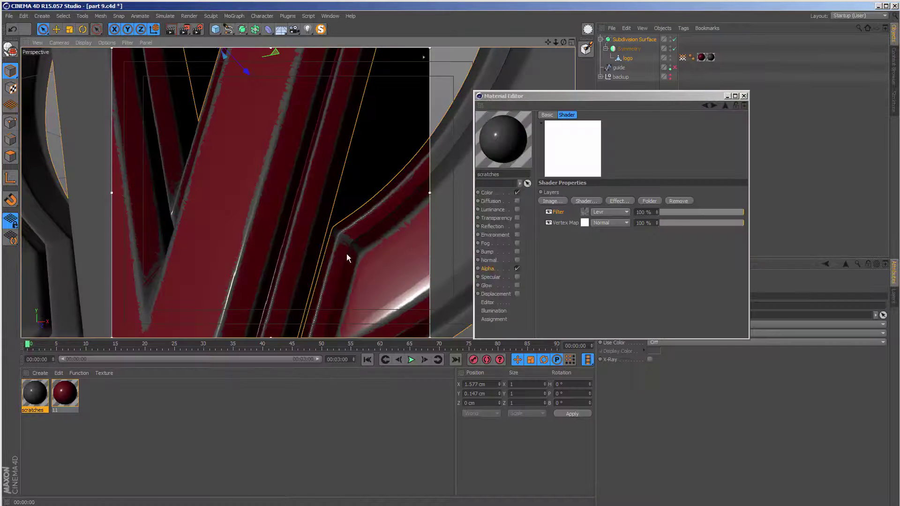
click(586, 213)
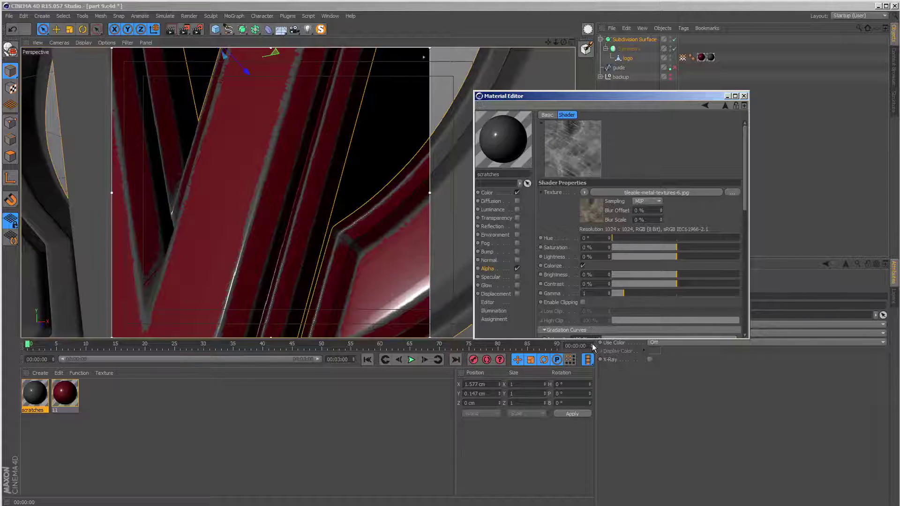
click(582, 302)
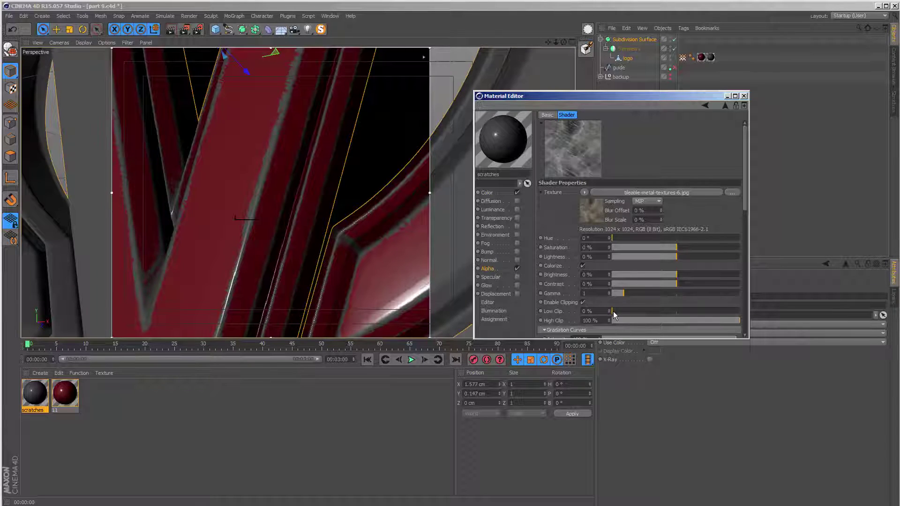
drag(612, 311, 702, 321)
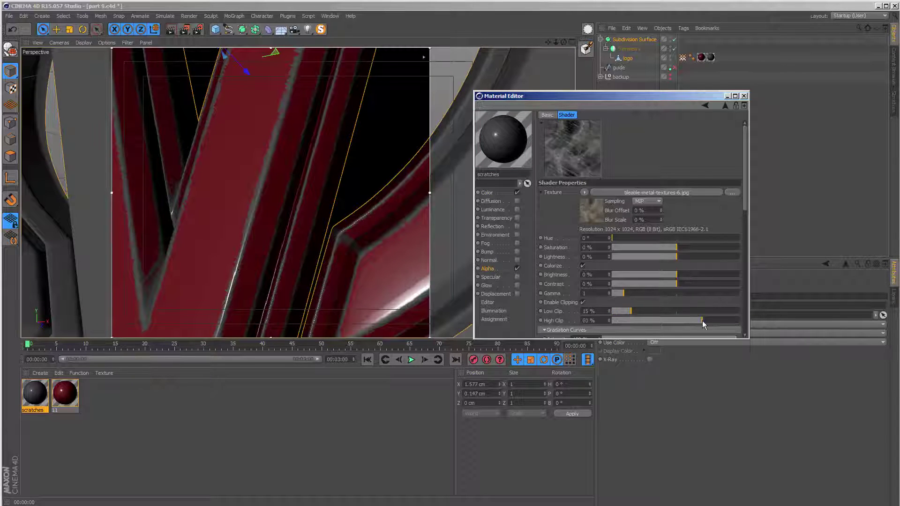
drag(701, 320, 653, 310)
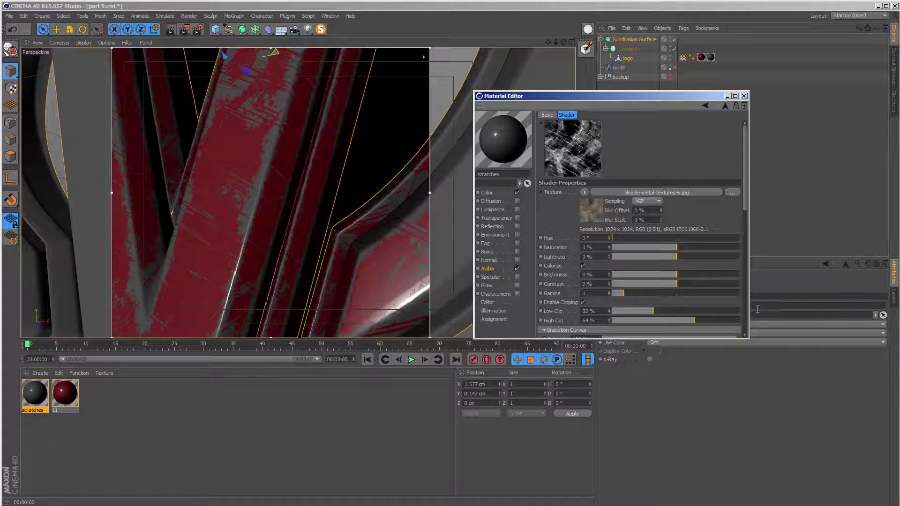
drag(642, 311, 609, 311)
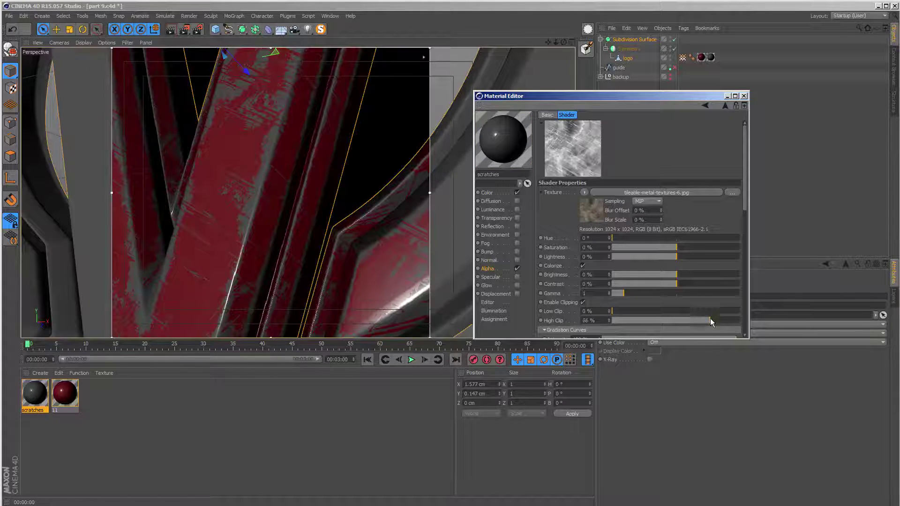
drag(712, 320, 743, 320)
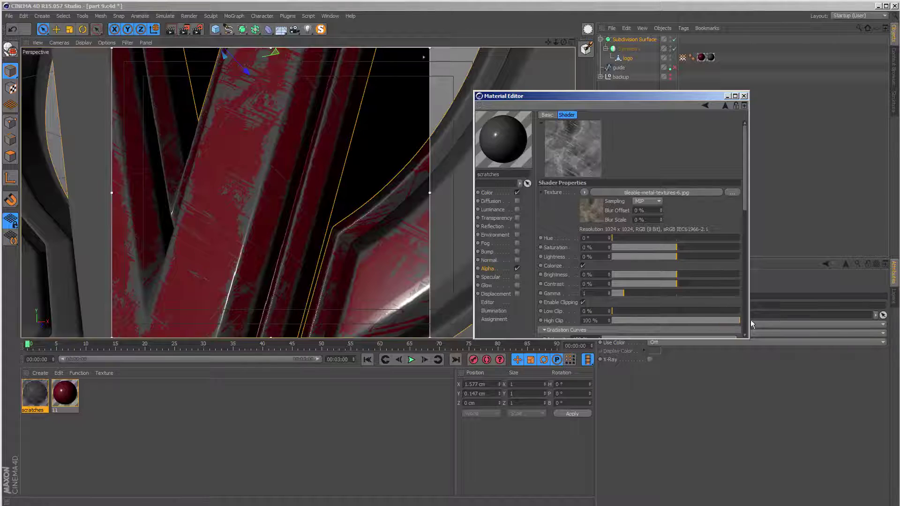
click(705, 105)
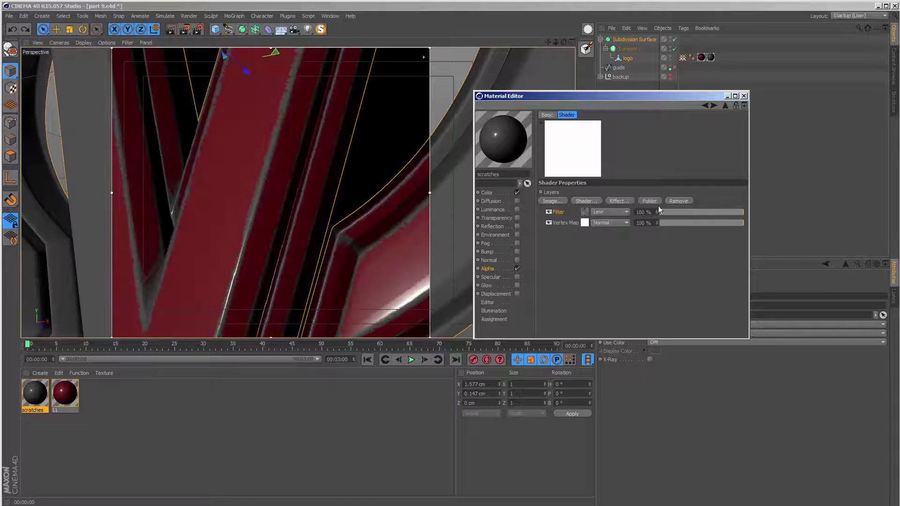
Add two folder layers, placing Filter and Vertex Map in separate top-level folders
click(654, 201)
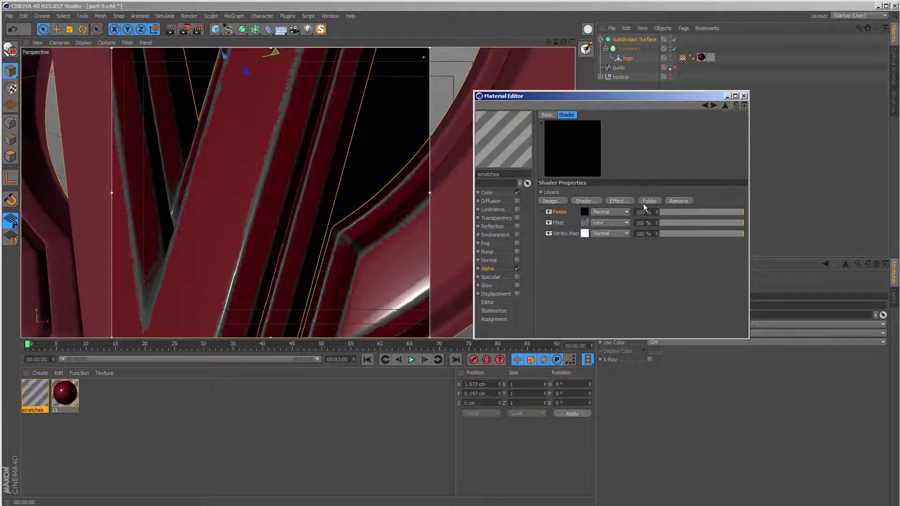
click(645, 202)
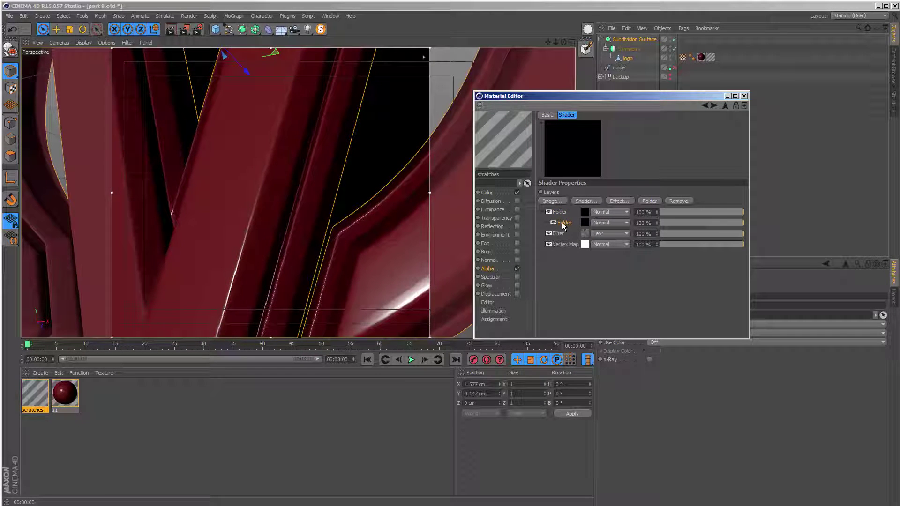
mouse_move(563, 222)
mouse_down()
mouse_move(561, 230)
mouse_move(561, 213)
mouse_move(561, 234)
mouse_up()
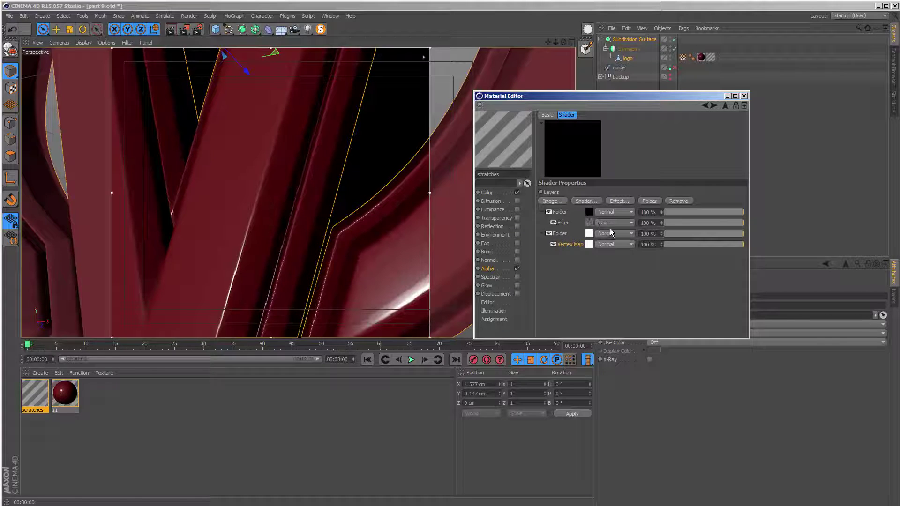
Set the Filter layer back to Normal blending and the top Folder to Levr
click(601, 223)
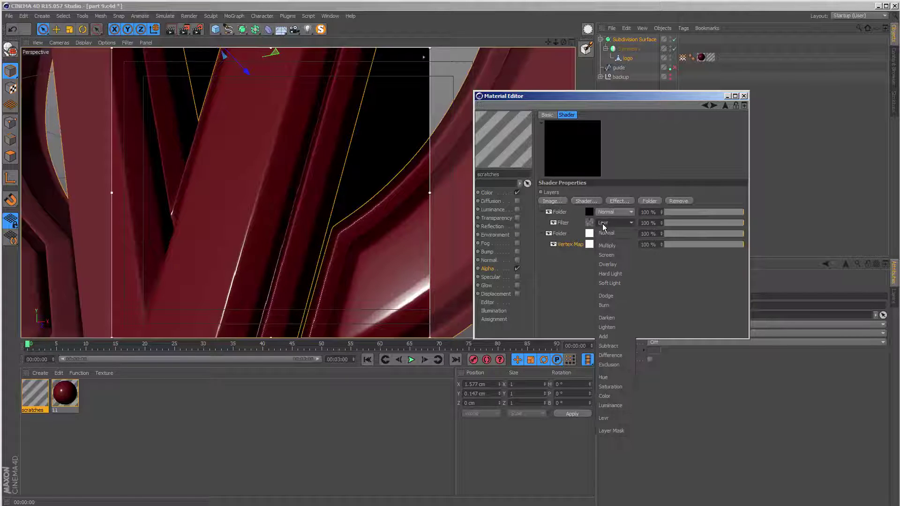
click(605, 233)
click(595, 213)
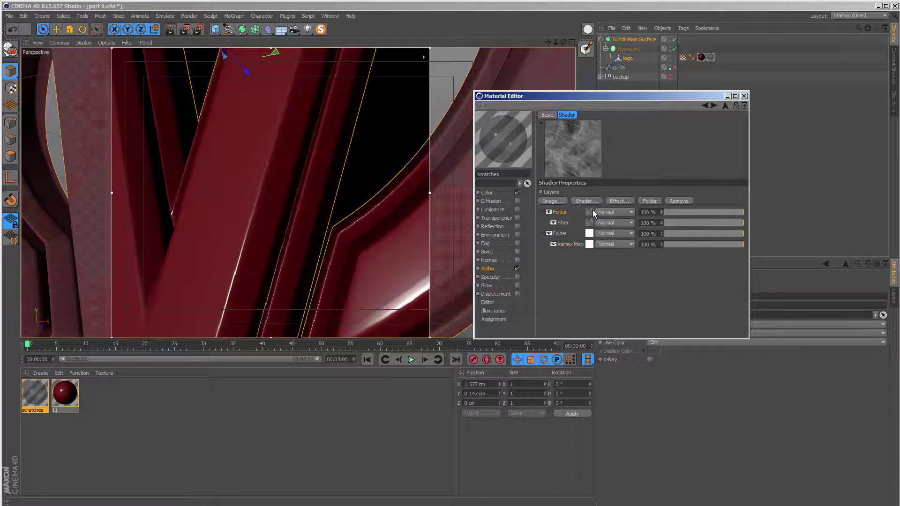
click(604, 212)
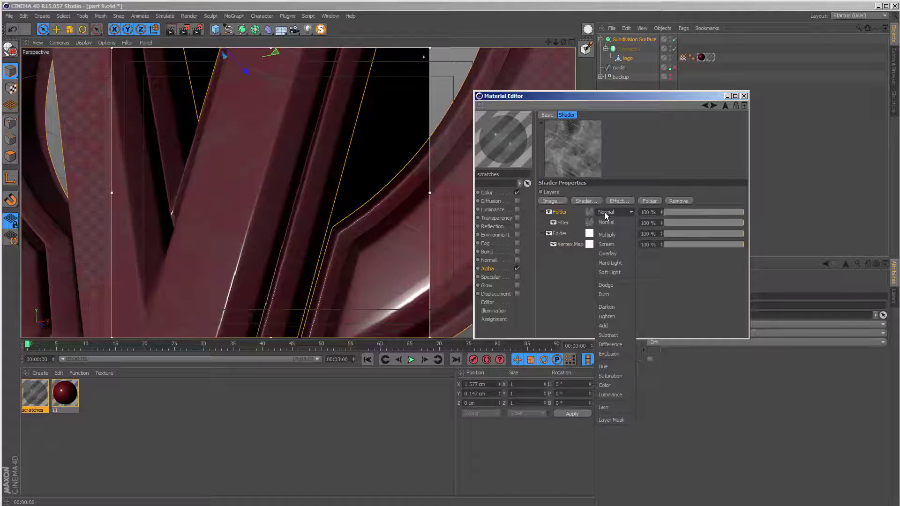
click(620, 406)
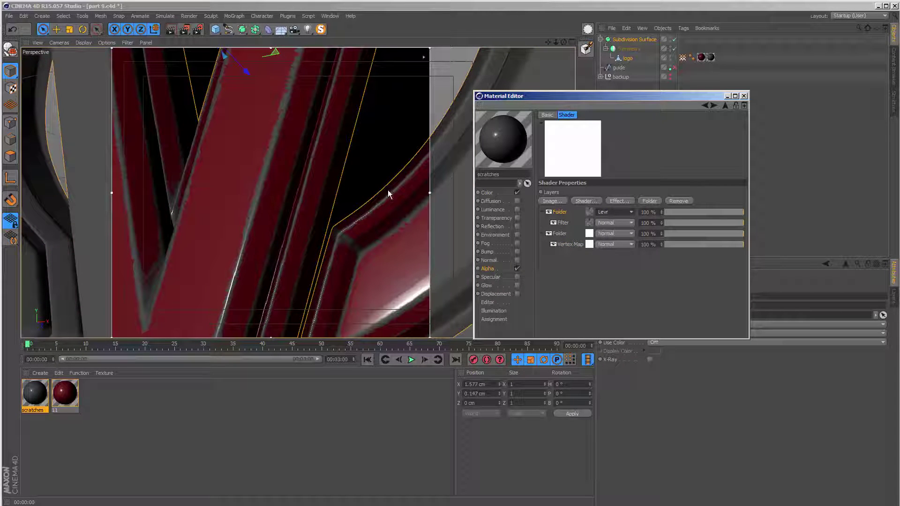
Add a Clip Color effect inside each of the two folders
click(618, 201)
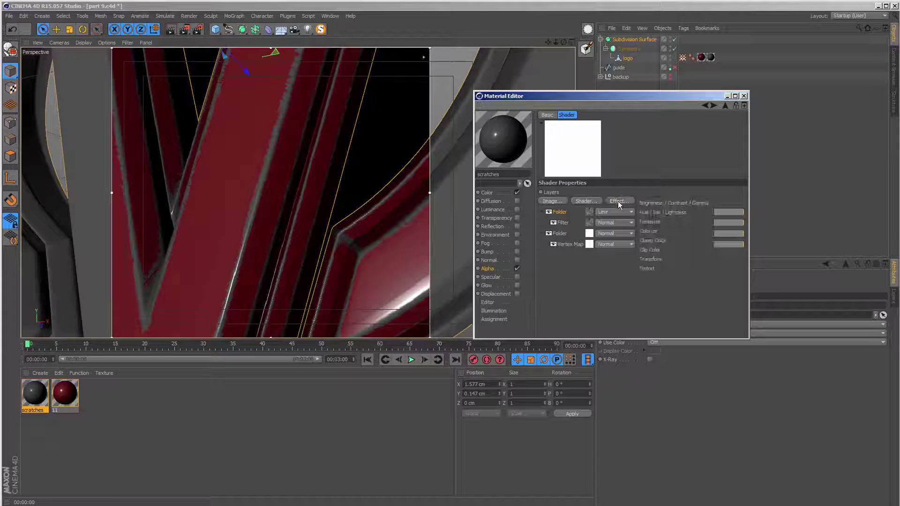
click(650, 250)
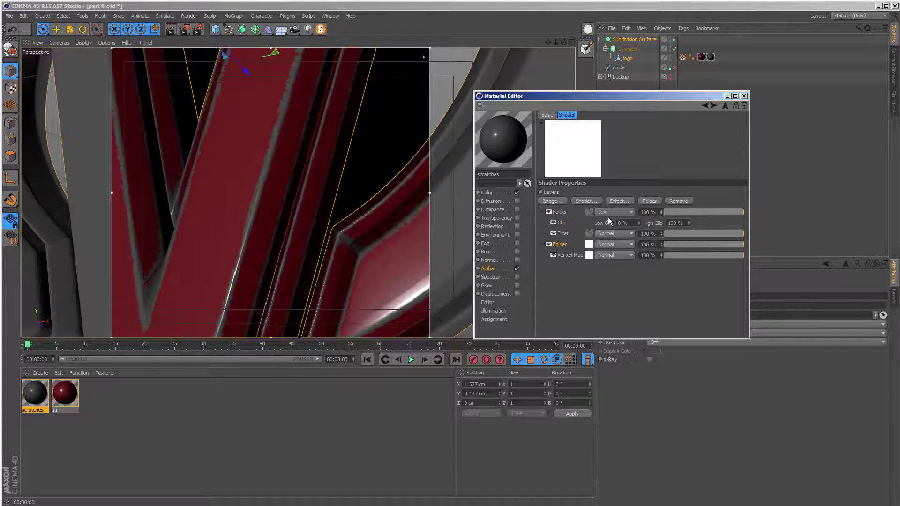
click(625, 201)
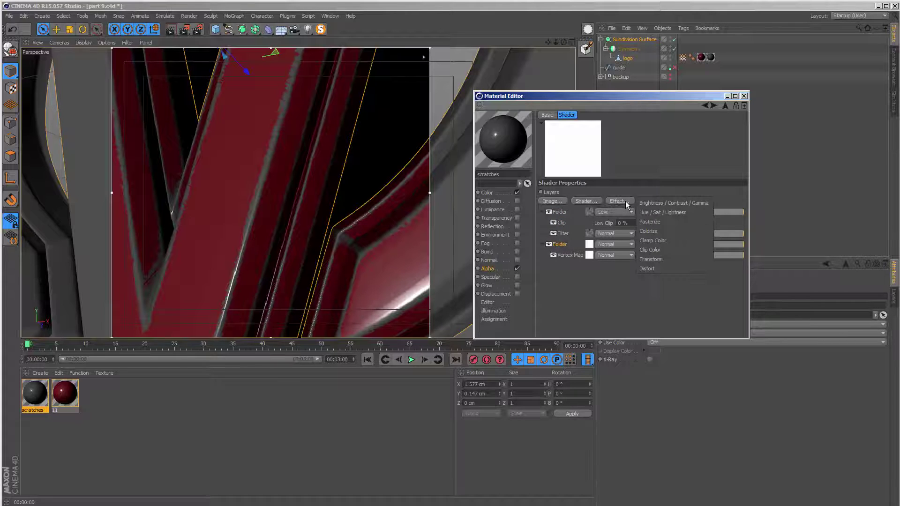
click(646, 251)
Clip the first folder at Low 13% and High 68%, keeping the second's Low Clip at 0%
click(579, 220)
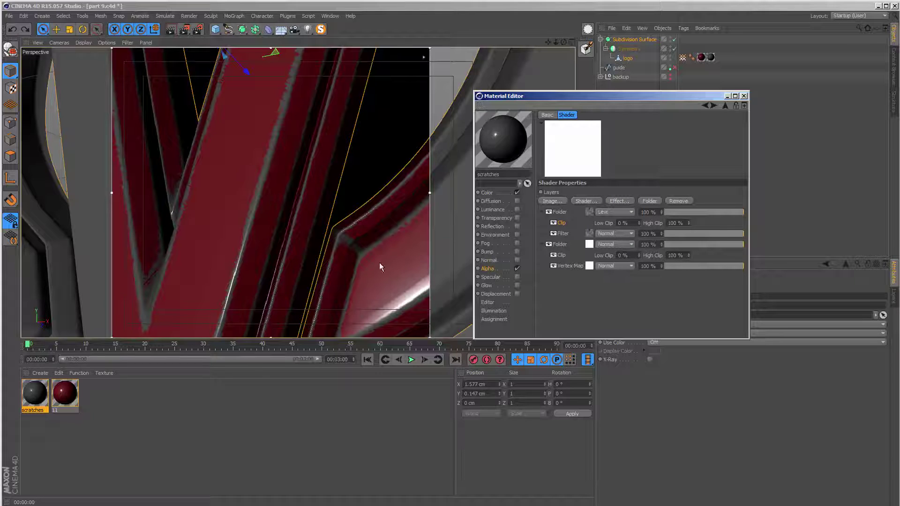
drag(638, 226, 684, 235)
click(688, 222)
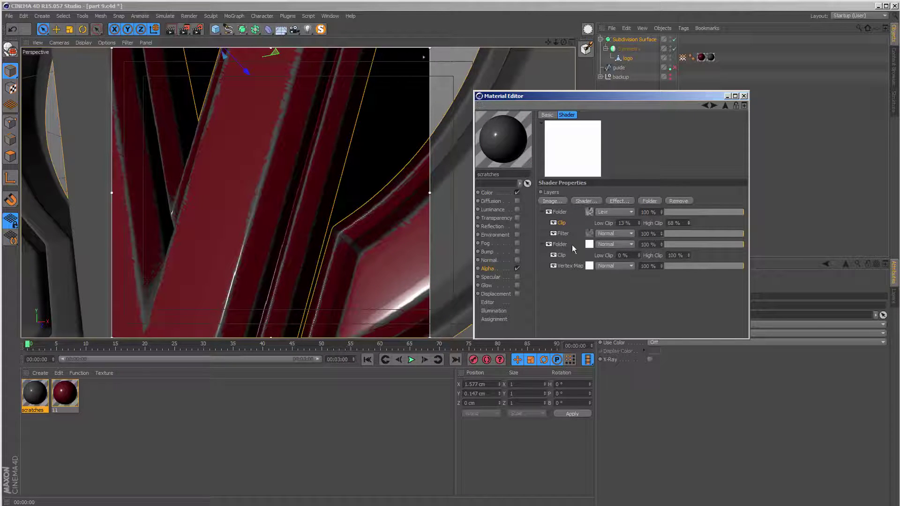
click(637, 257)
drag(609, 96, 650, 140)
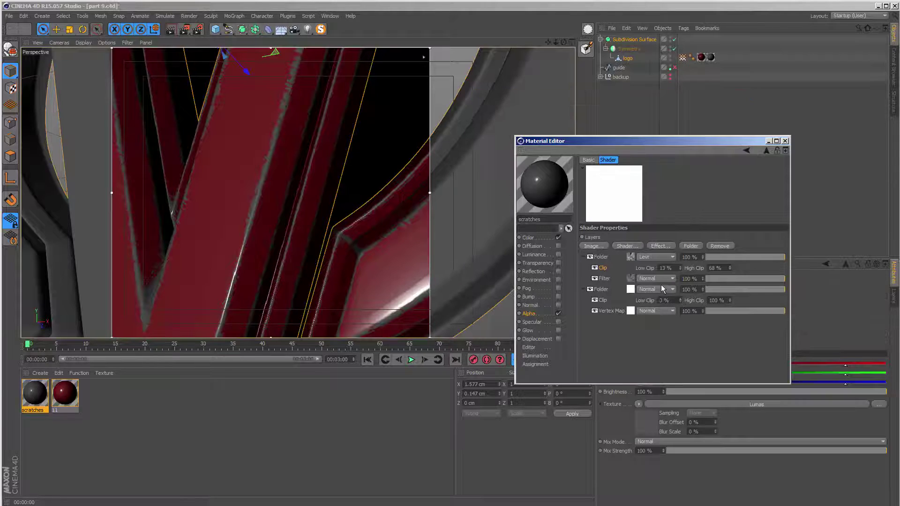
Nudge the first Low Clip to 14% and set the top Folder's opacity to 75%
click(680, 266)
double_click(698, 256)
text(75)
key(Return)
Set the first Clip to Low 50% and High 25%, after trying 100% and 0%
double_click(659, 267)
text(100)
key(Return)
text(0)
key(Return)
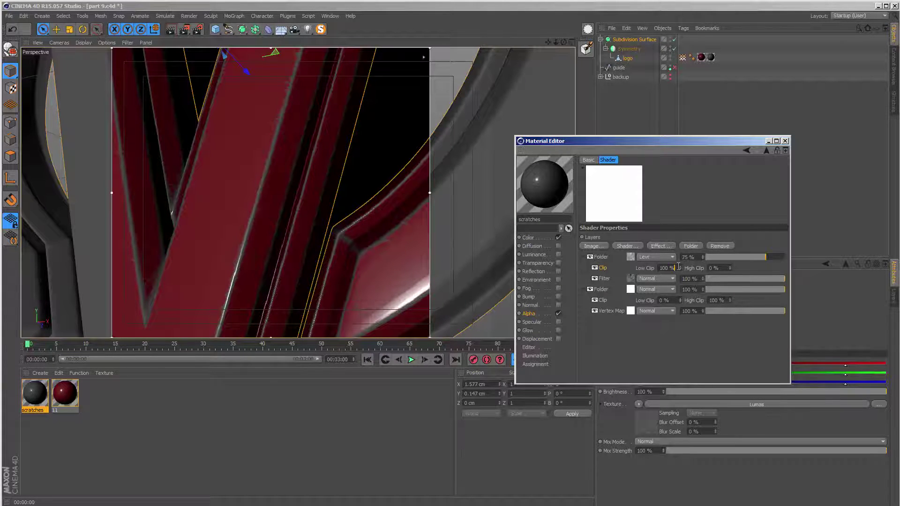
double_click(665, 268)
text(50)
key(Tab)
text(25)
key(Return)
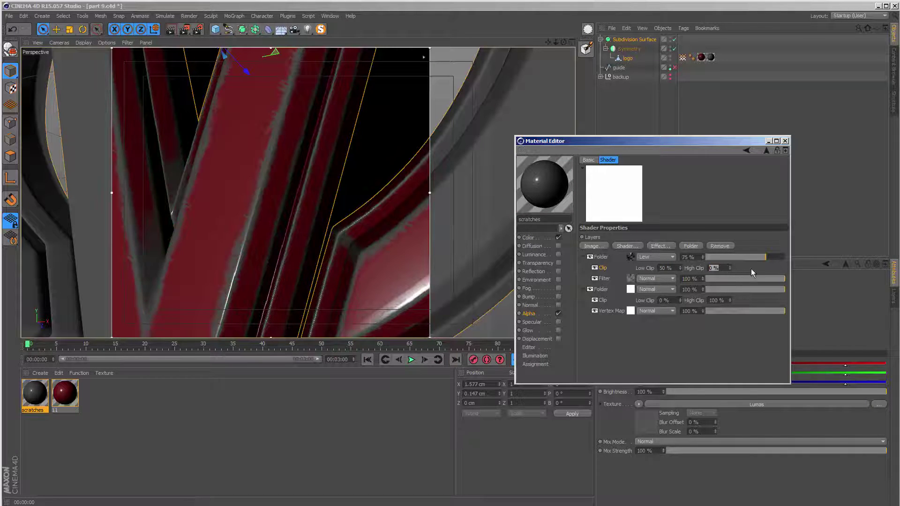
Set the lower Folder's opacity to 50% and inspect the second Clip's values
click(609, 278)
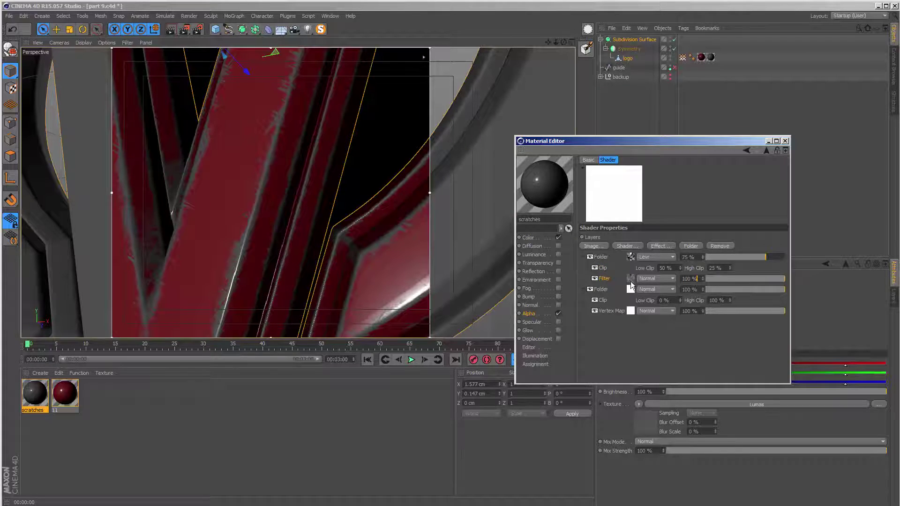
double_click(683, 278)
key(Tab)
text(50)
key(Return)
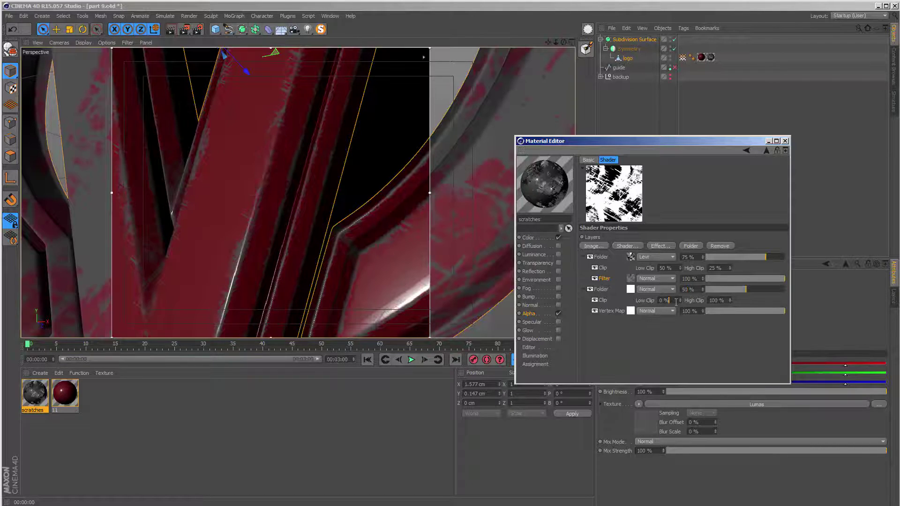
double_click(675, 300)
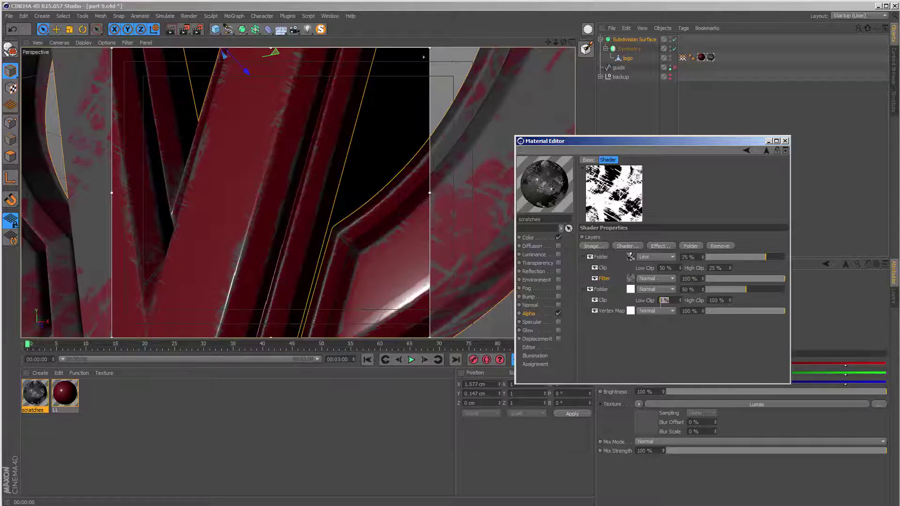
double_click(716, 301)
drag(699, 311, 673, 314)
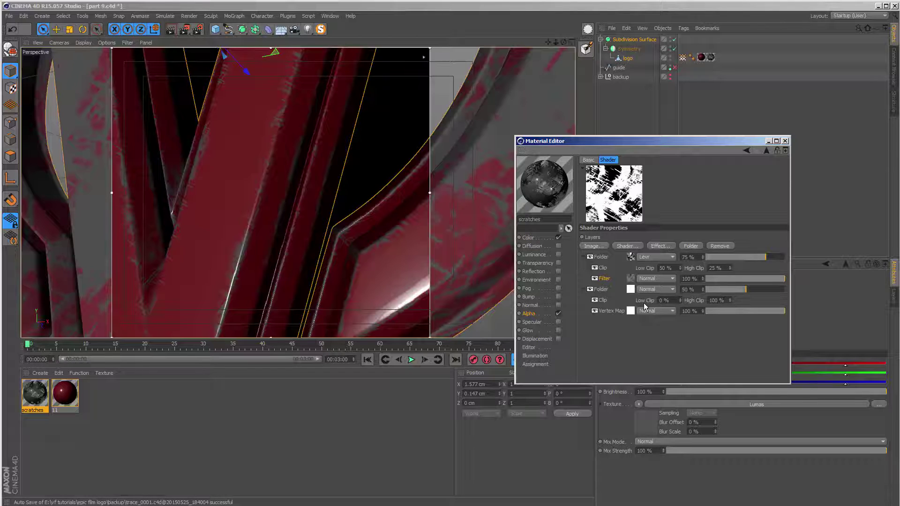
click(492, 327)
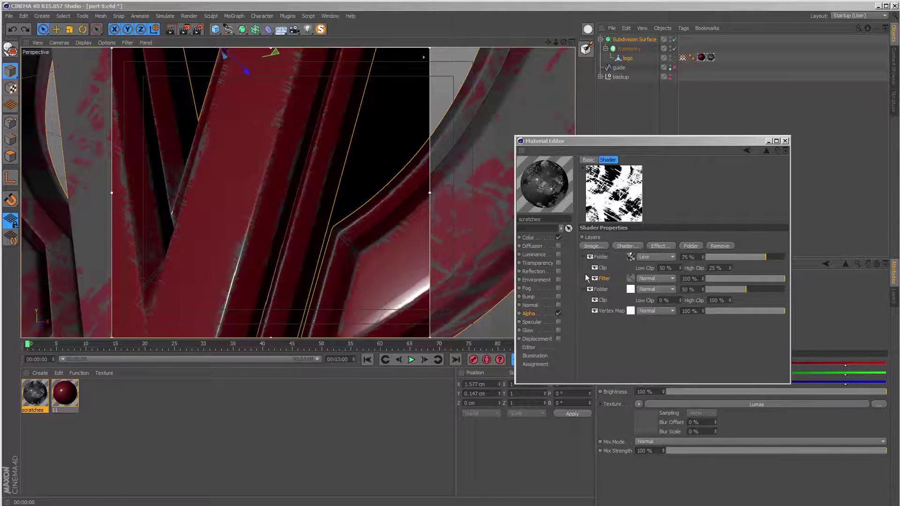
Copy the Filter layer's channel and enable Normal with a Normalizer texture
right_click(610, 278)
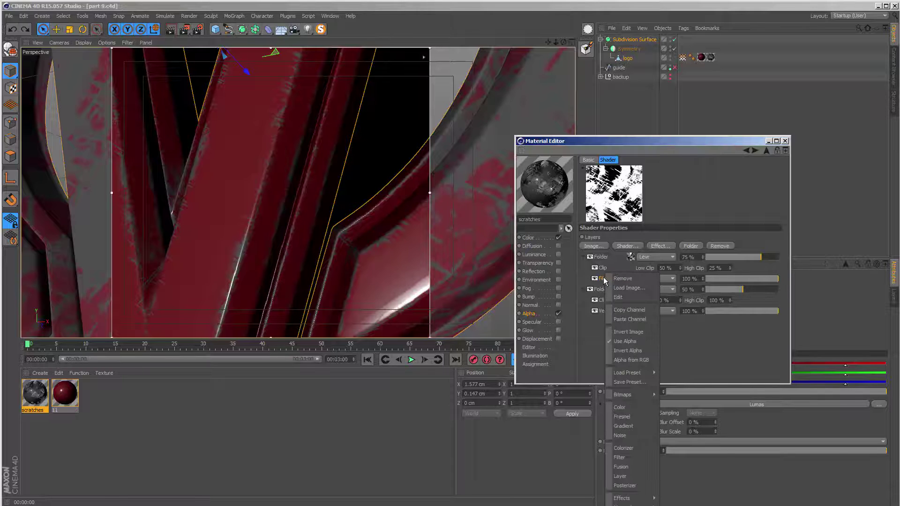
click(620, 310)
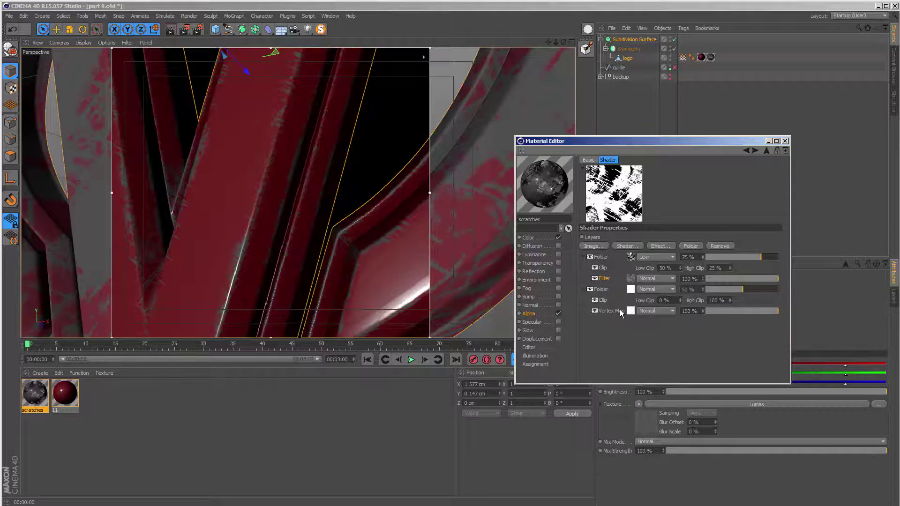
click(557, 305)
click(558, 313)
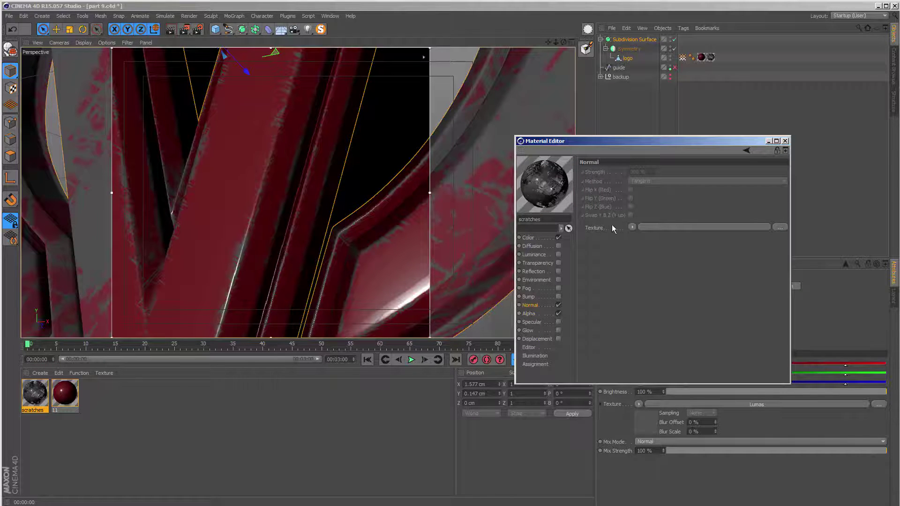
click(632, 227)
mouse_move(652, 410)
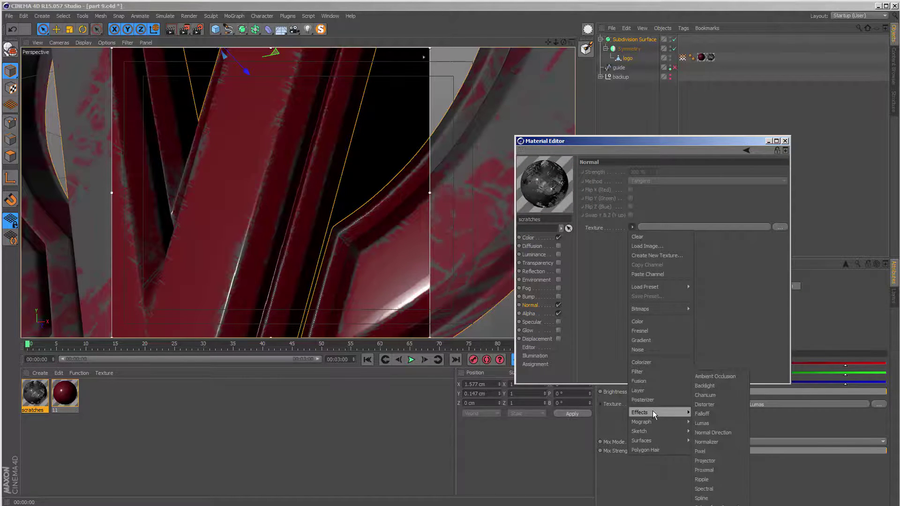
click(713, 441)
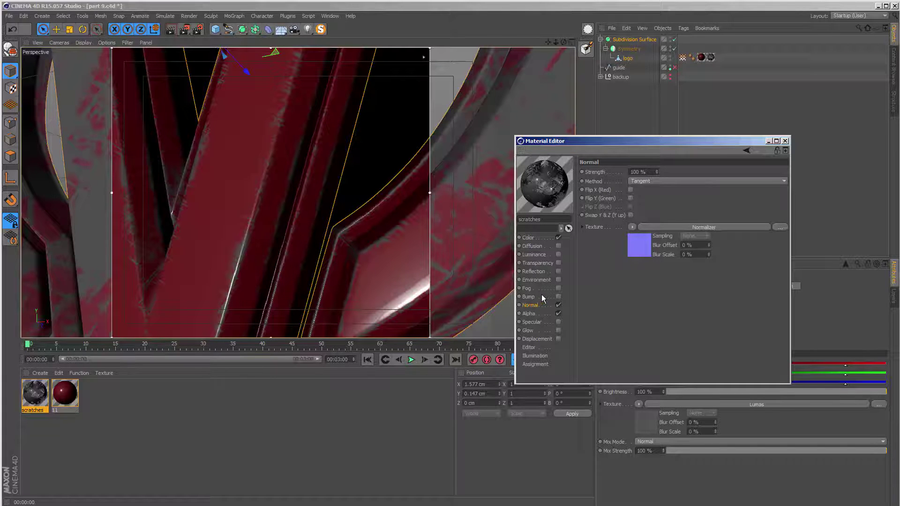
Paste the Filter layer into the Normalizer, set strength to 200% and invert it
click(638, 253)
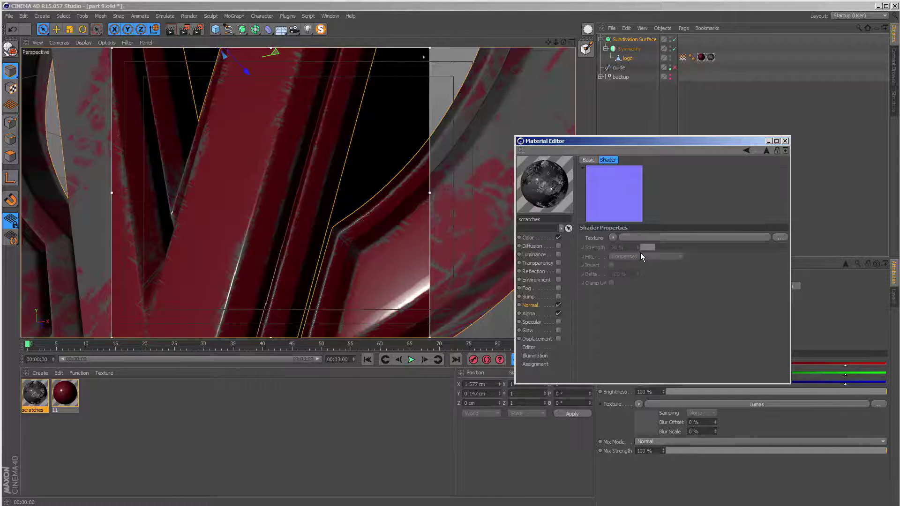
click(613, 238)
click(624, 276)
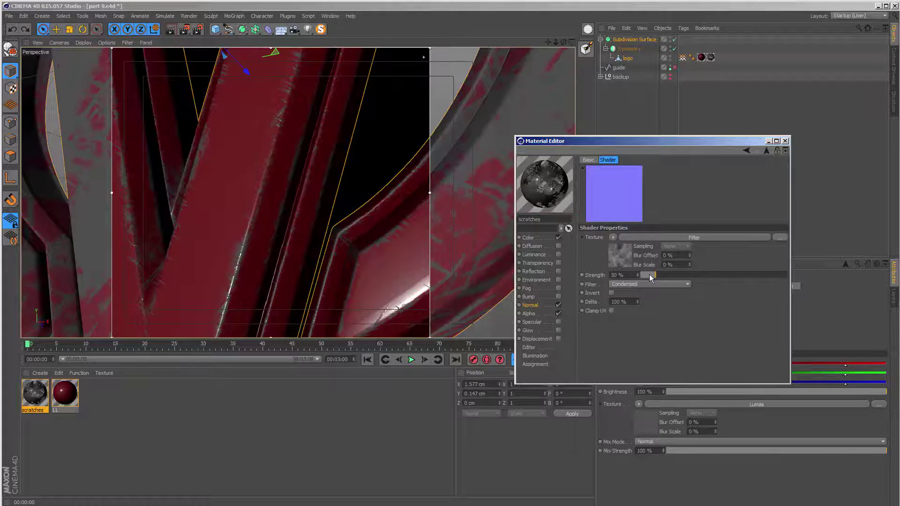
double_click(620, 275)
text(200)
key(Return)
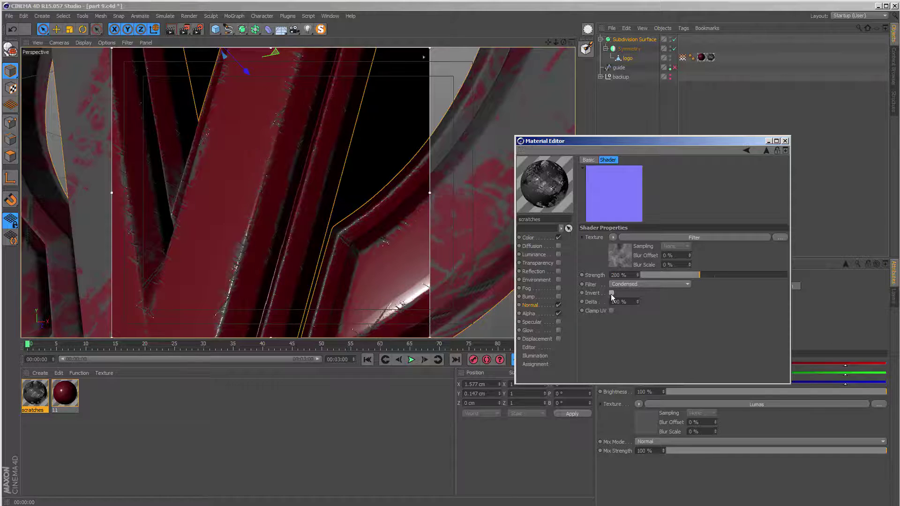
click(611, 293)
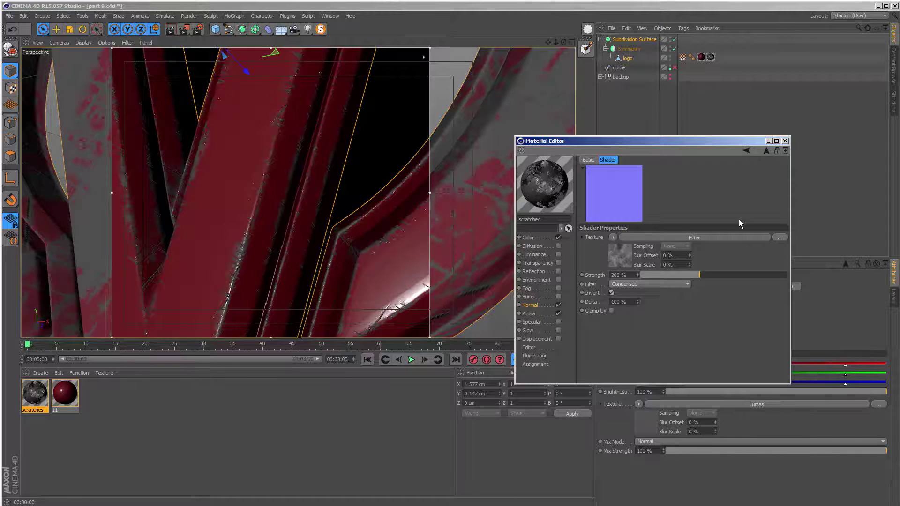
Enable Reflection on the scratches material with 50% brightness
click(558, 271)
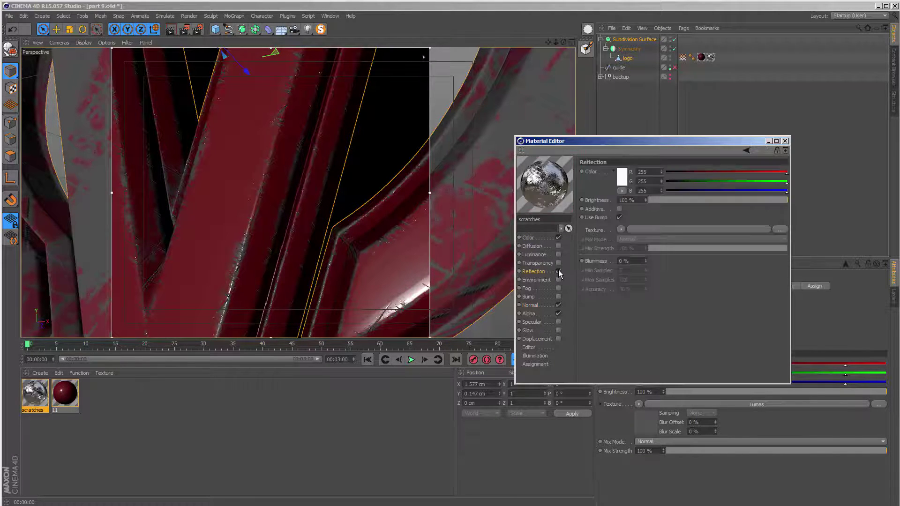
double_click(628, 200)
text(50)
key(Return)
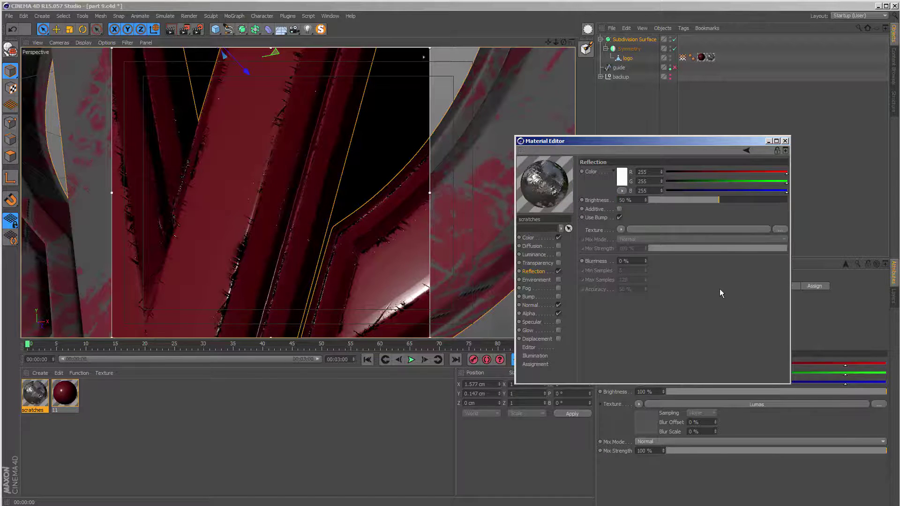
Load a Fresnel shader as the reflection texture, mixed at 50% strength in Add mode
click(620, 229)
click(640, 336)
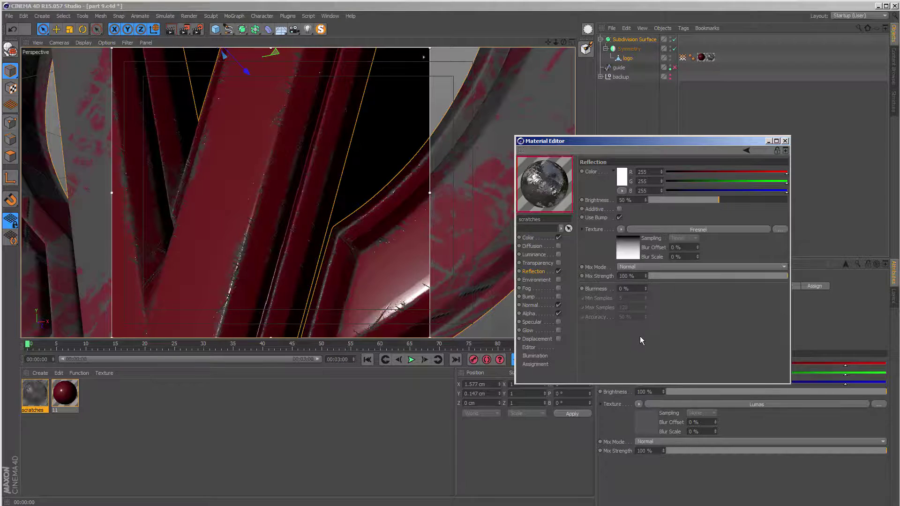
double_click(628, 276)
text(50)
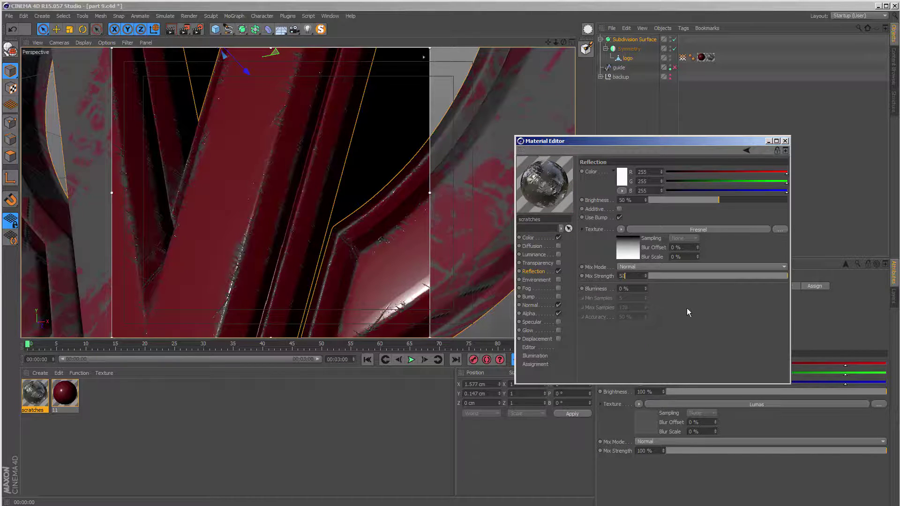
key(Return)
click(625, 267)
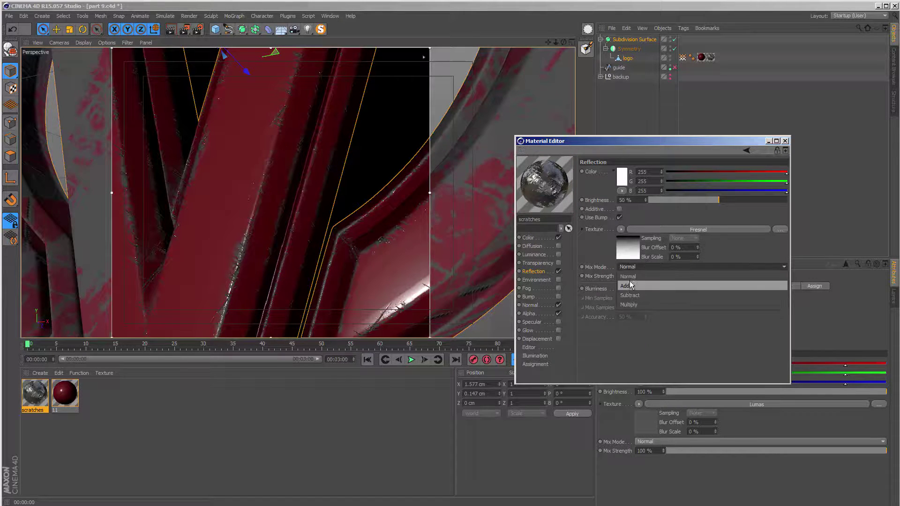
click(630, 285)
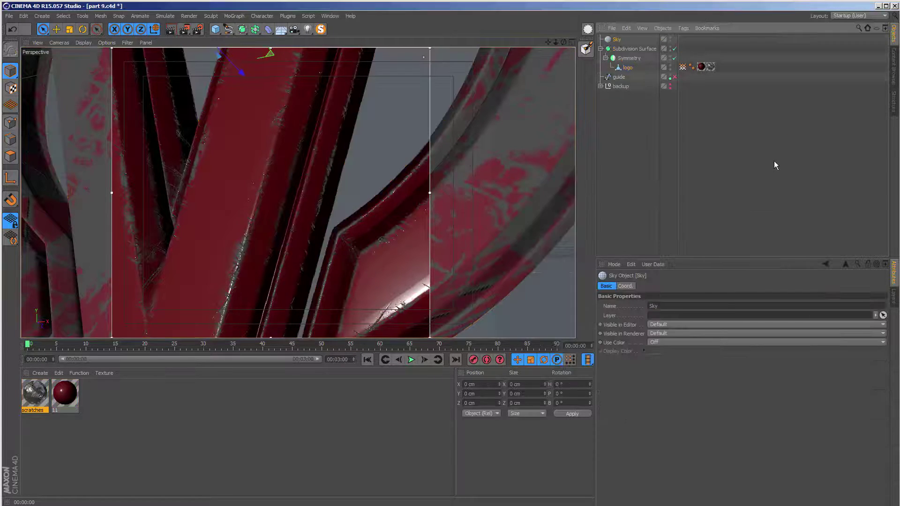
Orbit and zoom the viewport to a front-on view of the whole logo
scroll(270, 160, down, 10)
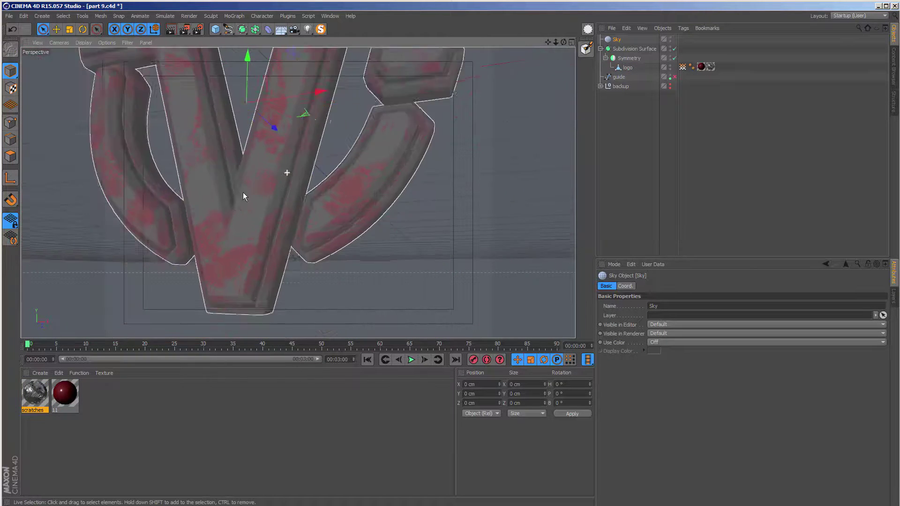
alt+drag(240, 198, 337, 249)
scroll(338, 249, down, 3)
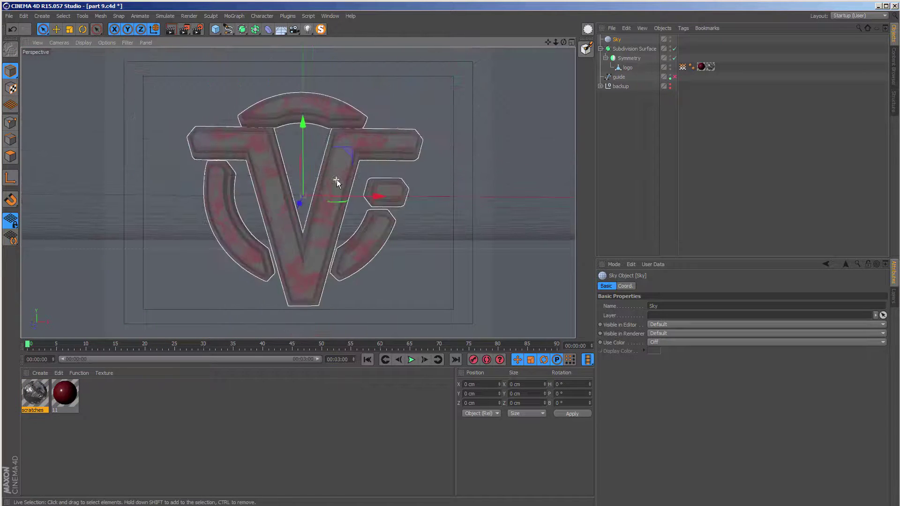
Give the Sky a CINEMA 4D Compositing tag with Seen by Camera unticked
right_click(618, 42)
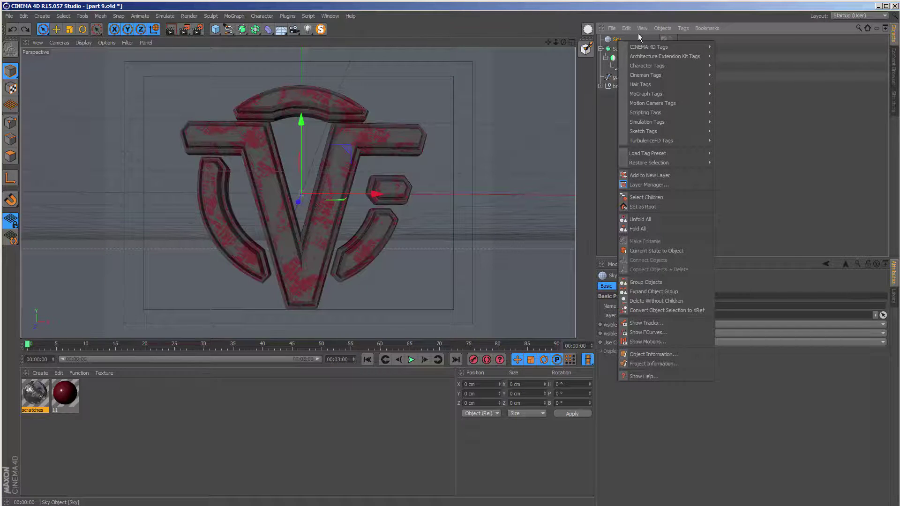
mouse_move(671, 46)
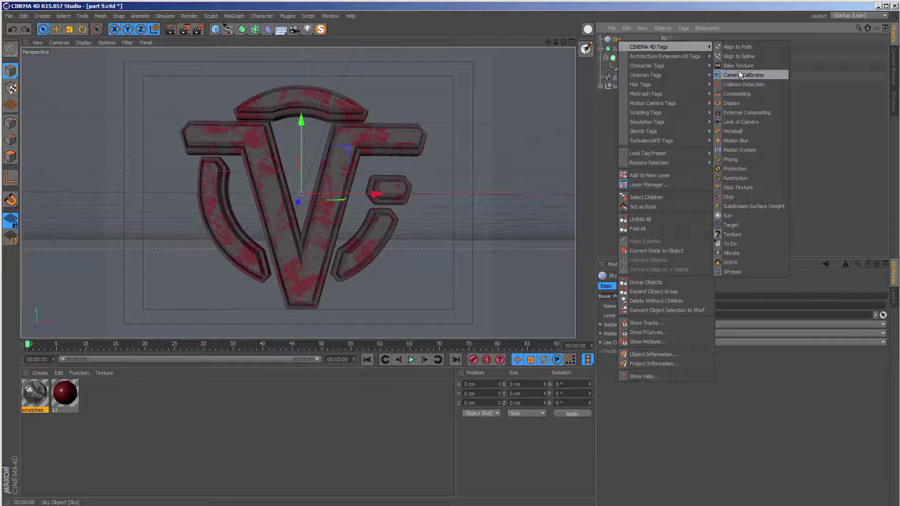
click(735, 94)
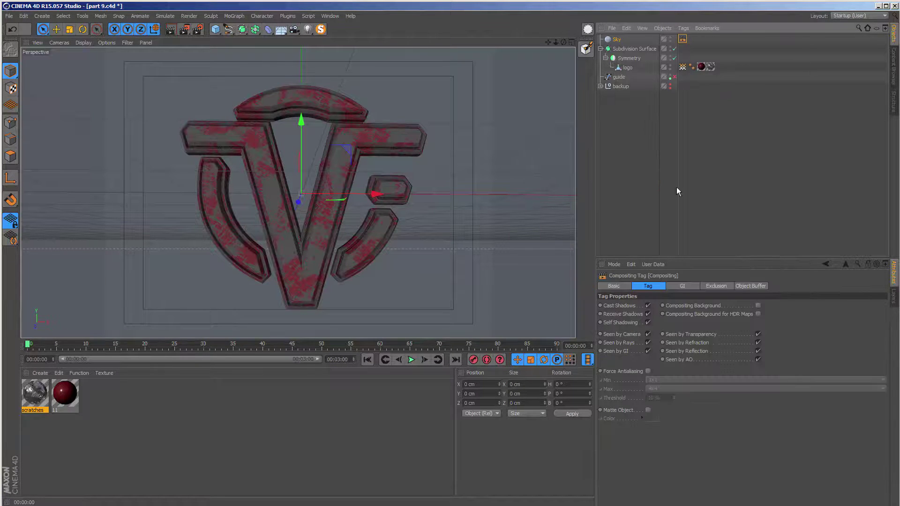
click(648, 333)
scroll(302, 231, up, 5)
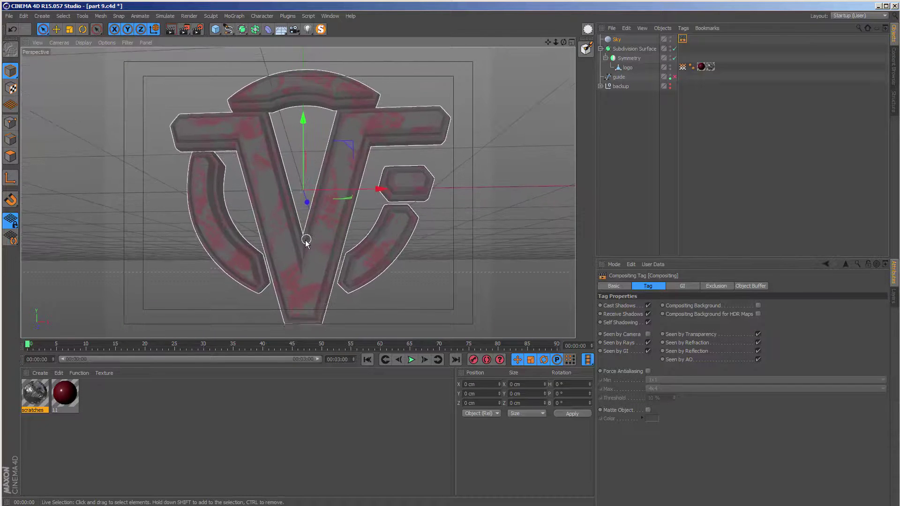
key(ctrl+r)
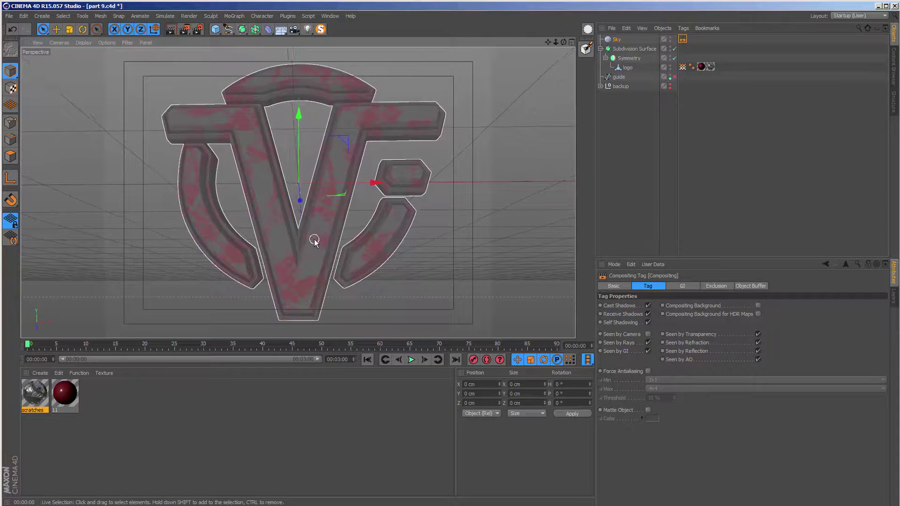
Render the active viewport to see the red scratched-metal logo on black
click(172, 29)
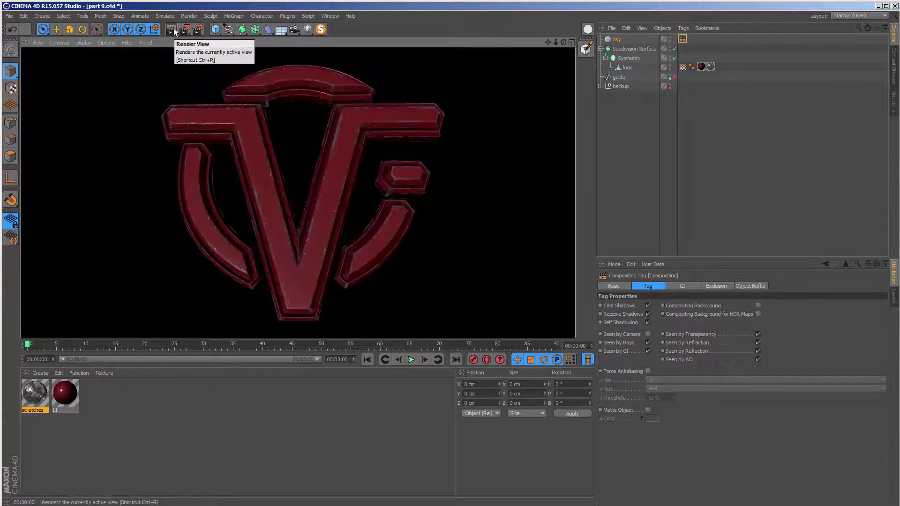